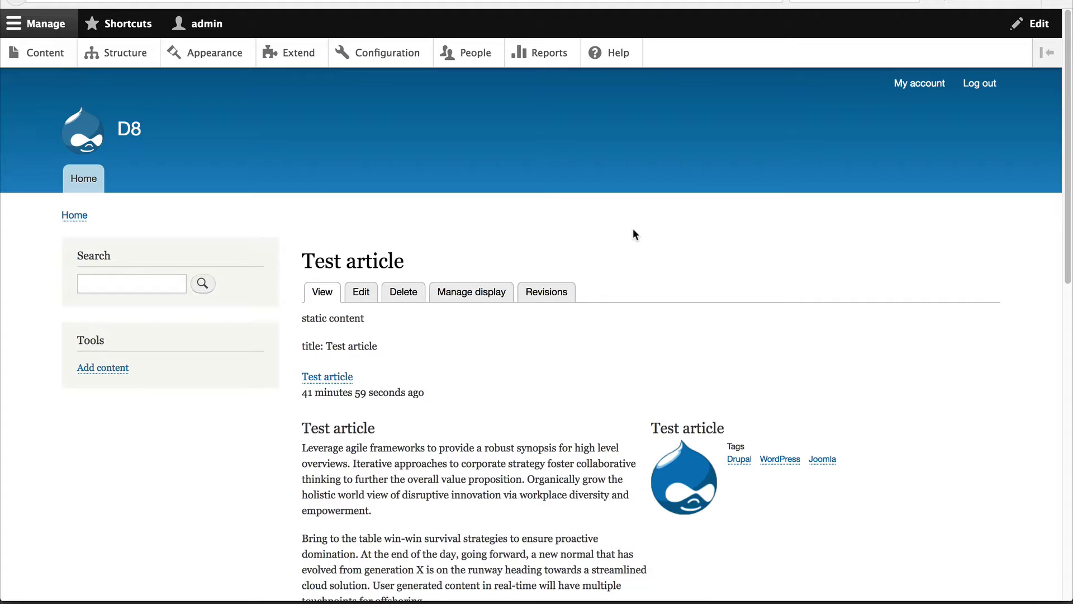
# - Open the Edit form of the Test article node
pyautogui.scroll(-2, 633, 235)
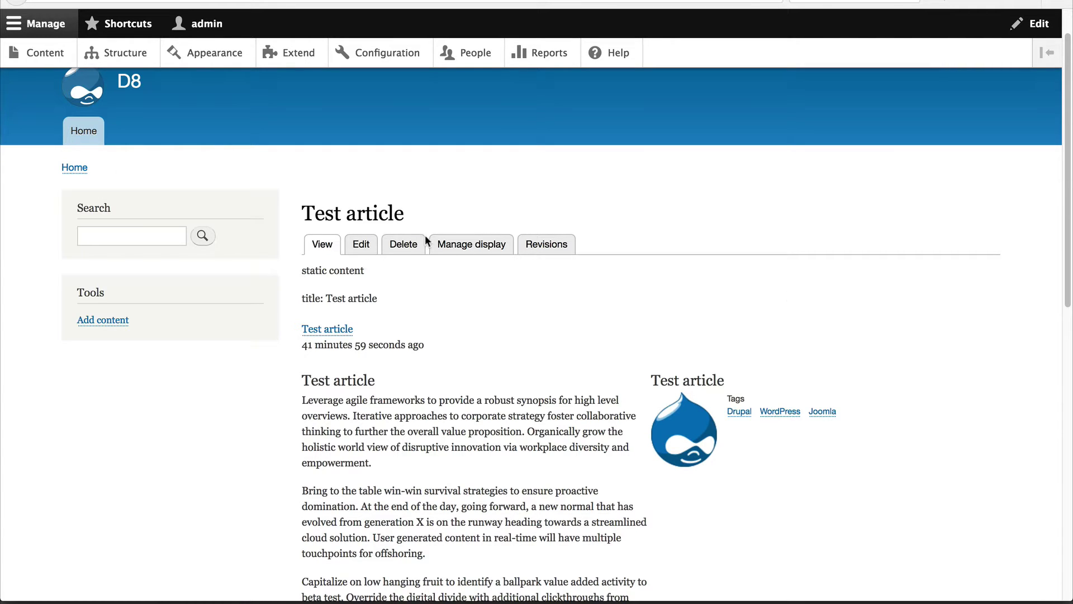
pyautogui.scroll(-5, 626, 411)
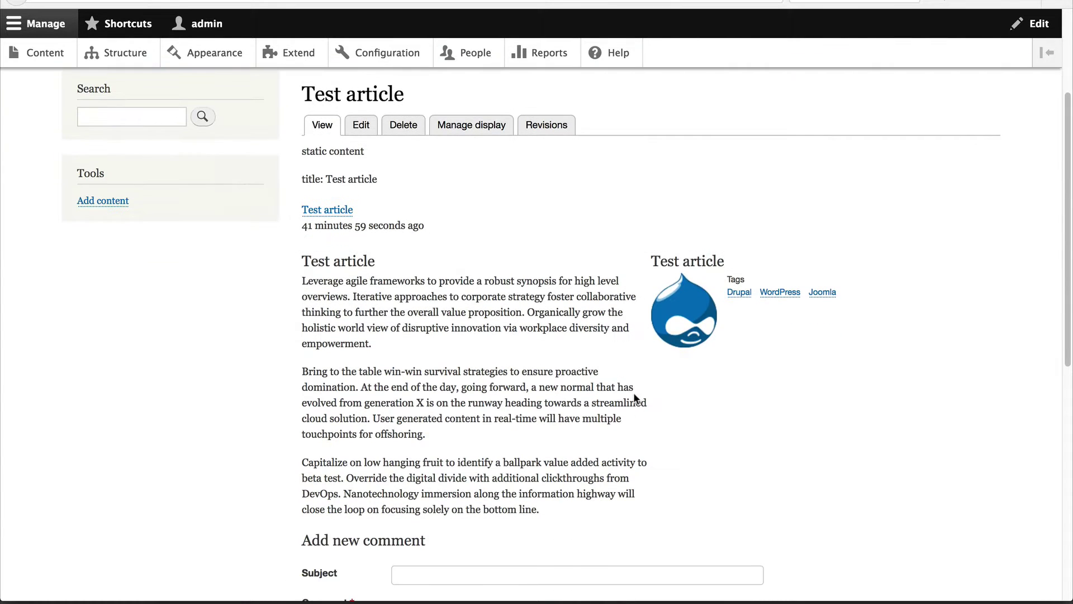
pyautogui.click(361, 129)
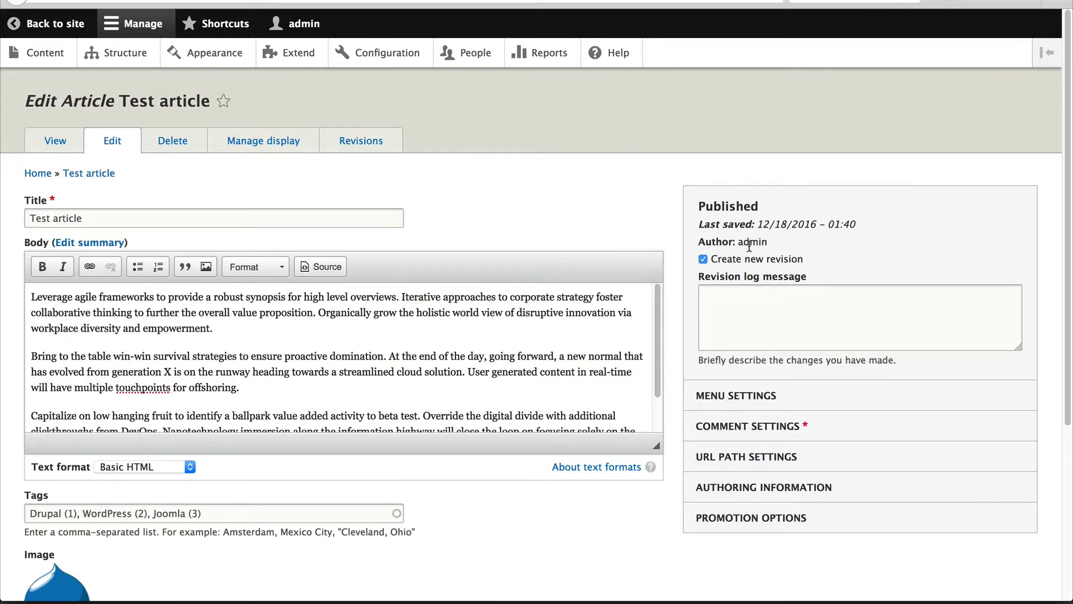
pyautogui.scroll(-1, 749, 202)
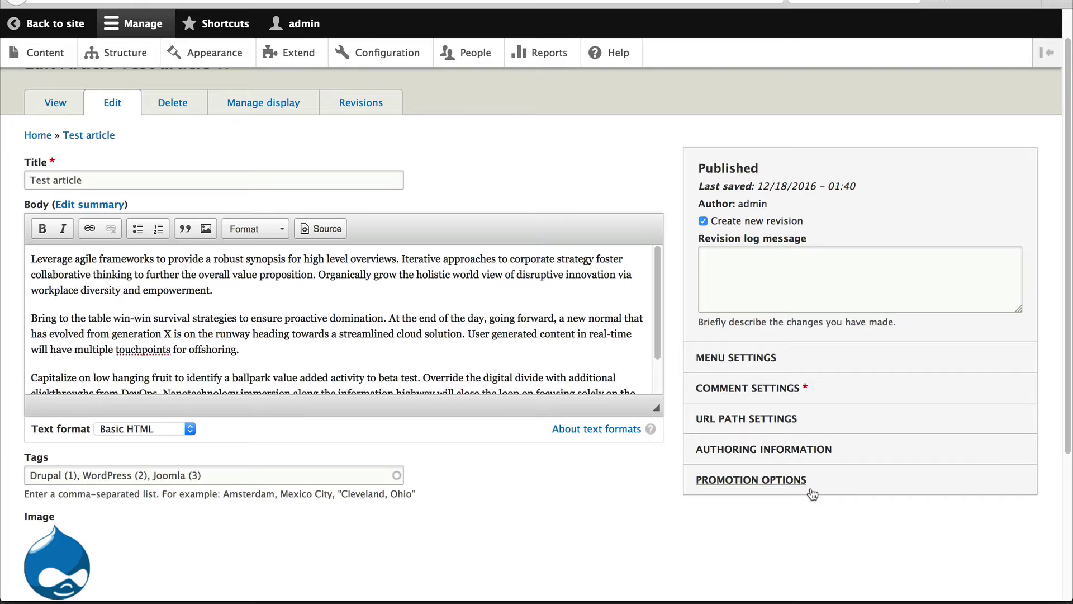
# - Filter the Extend list by 'display' and install Display Suite Switch View Mode
pyautogui.click(303, 56)
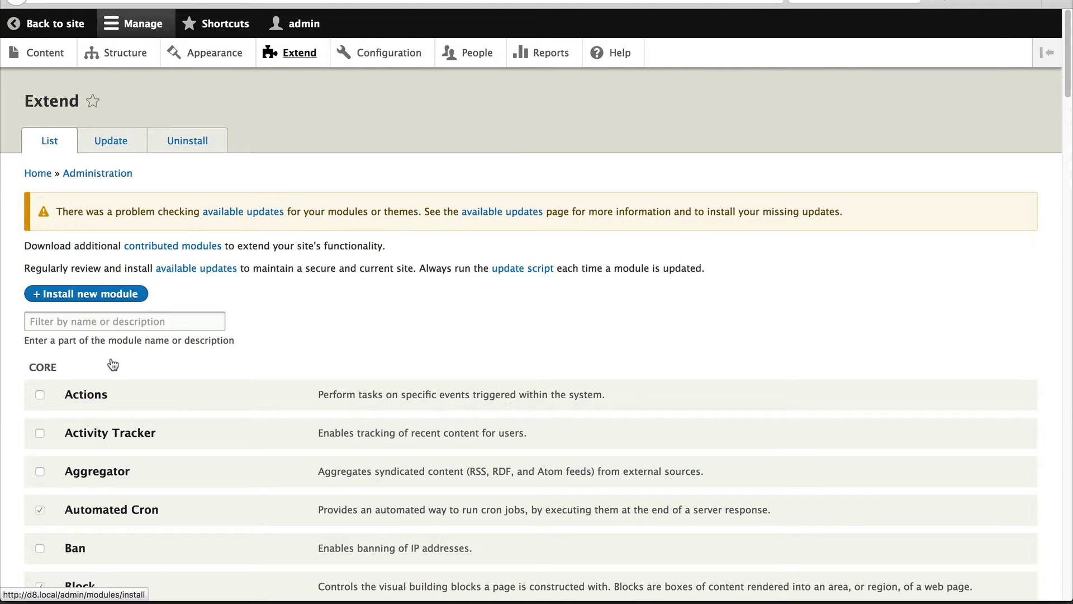
pyautogui.scroll(-1, 115, 363)
pyautogui.click(116, 293)
pyautogui.write('display')
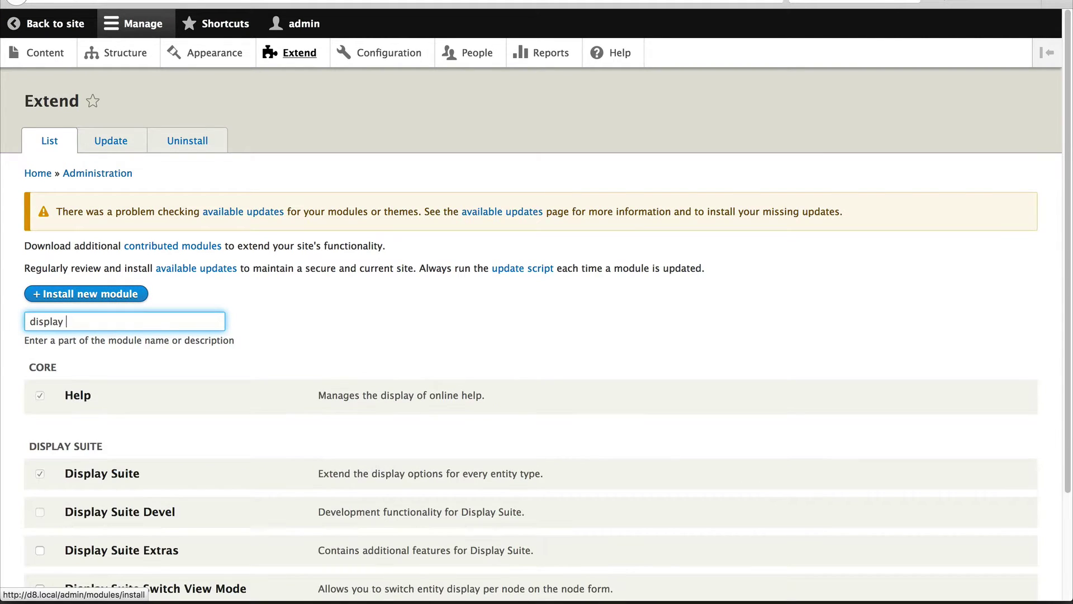
pyautogui.scroll(-2, 304, 391)
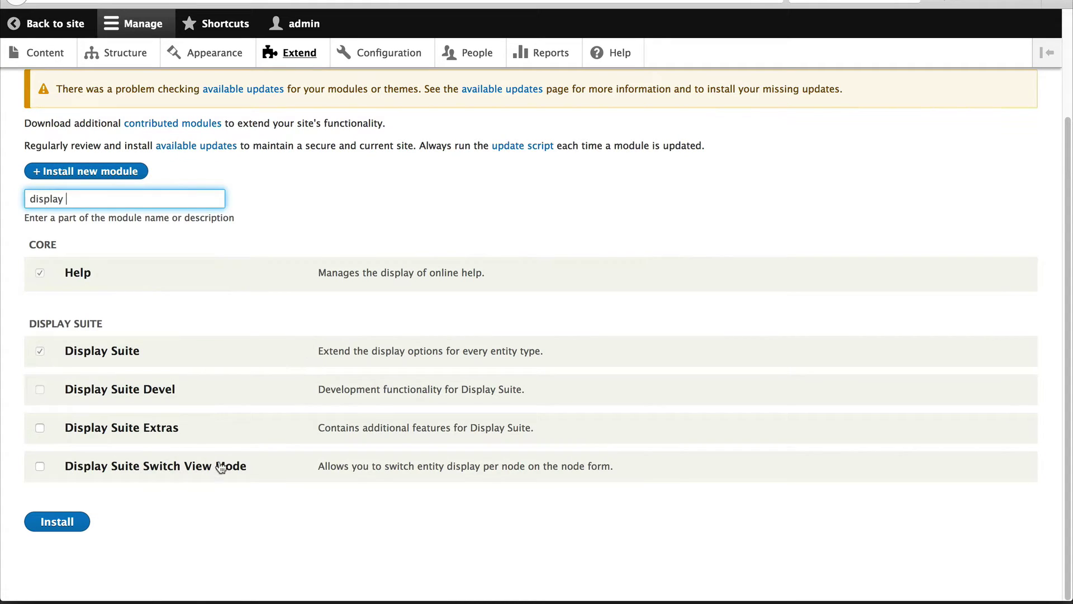
pyautogui.click(144, 473)
pyautogui.click(52, 522)
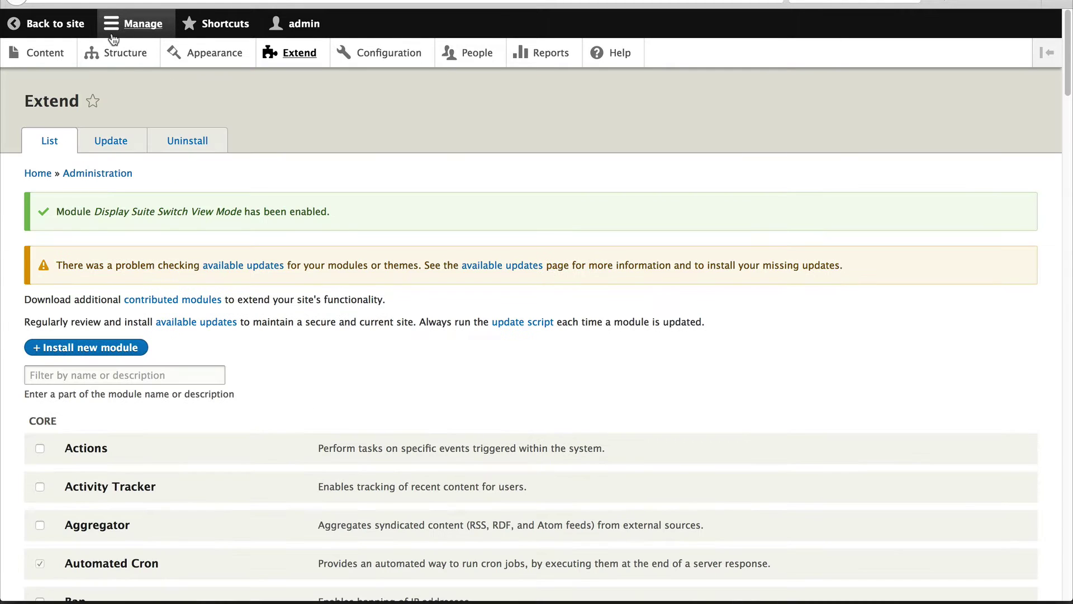
# - Add a Content view mode named 'Full content sidebar' under Display modes > View modes
pyautogui.click(112, 59)
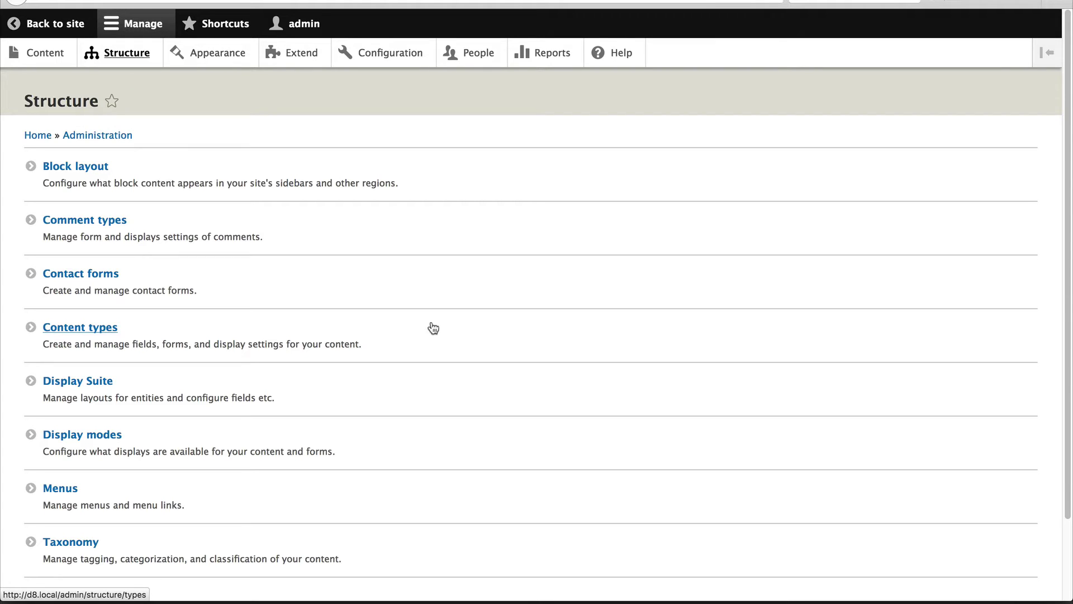
pyautogui.click(101, 444)
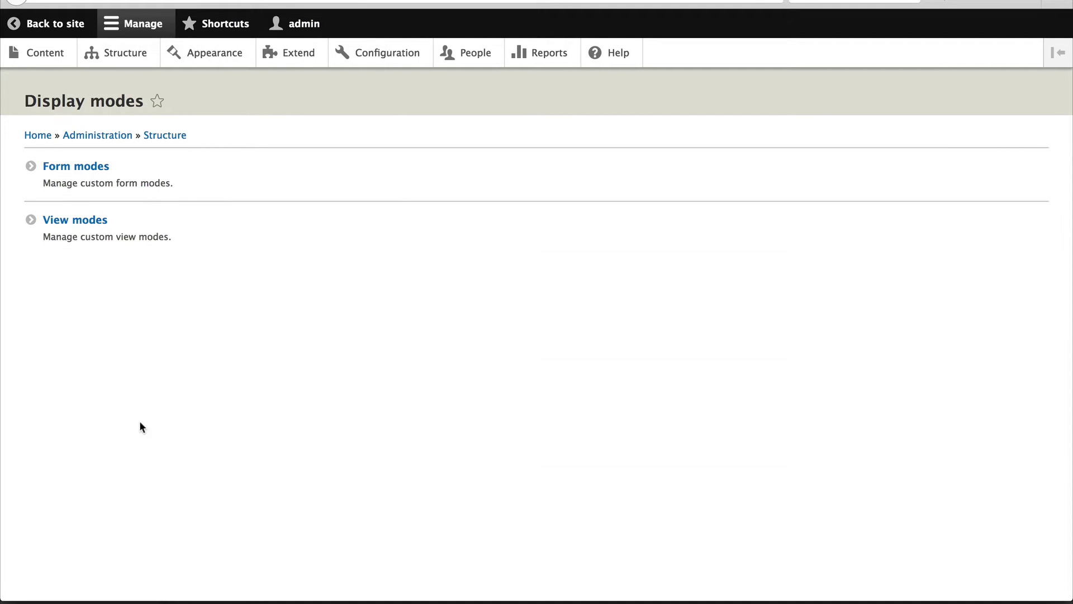
pyautogui.click(87, 223)
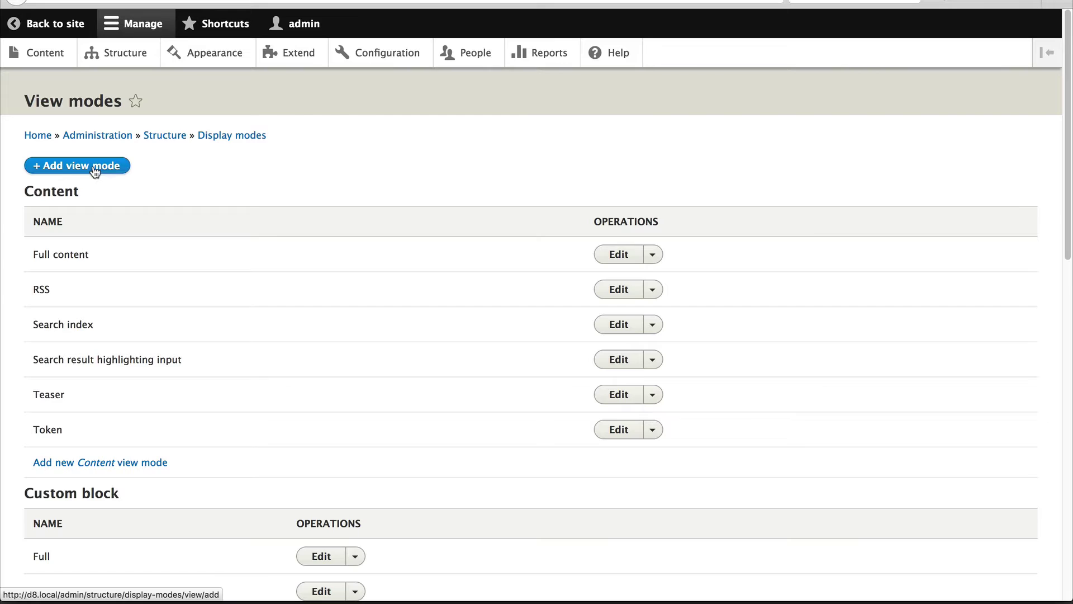
pyautogui.click(94, 170)
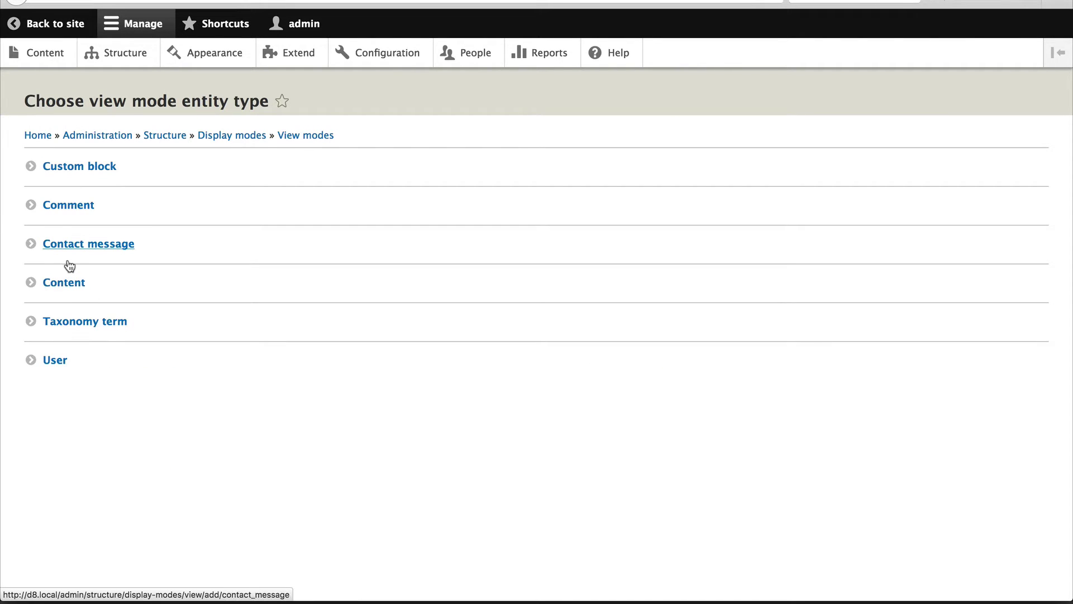
pyautogui.click(75, 287)
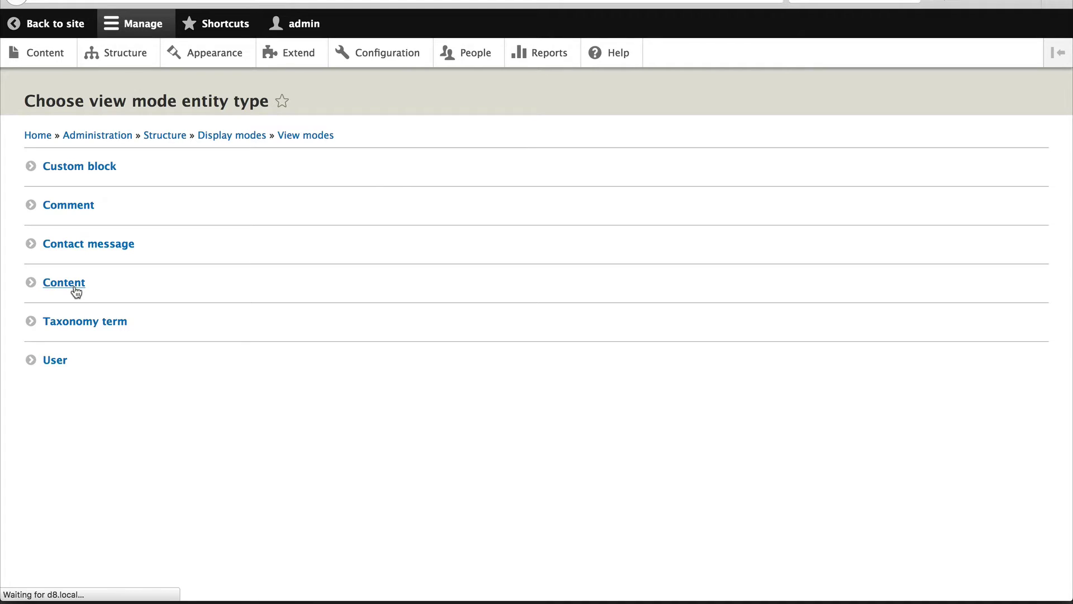
pyautogui.click(79, 178)
pyautogui.write('Fu')
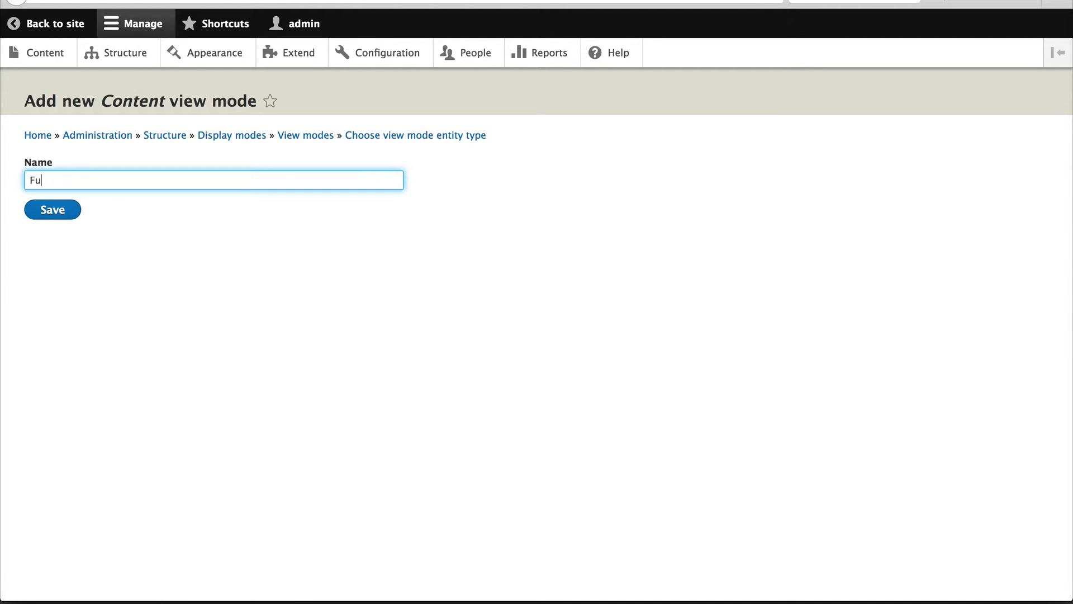
pyautogui.write('ll content sidebar')
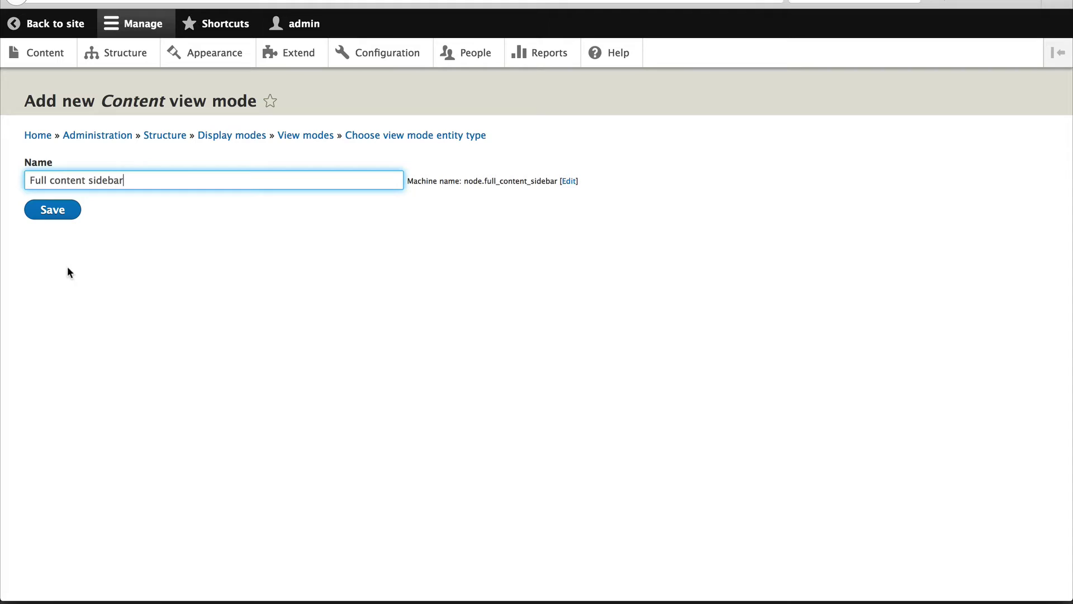
pyautogui.click(65, 213)
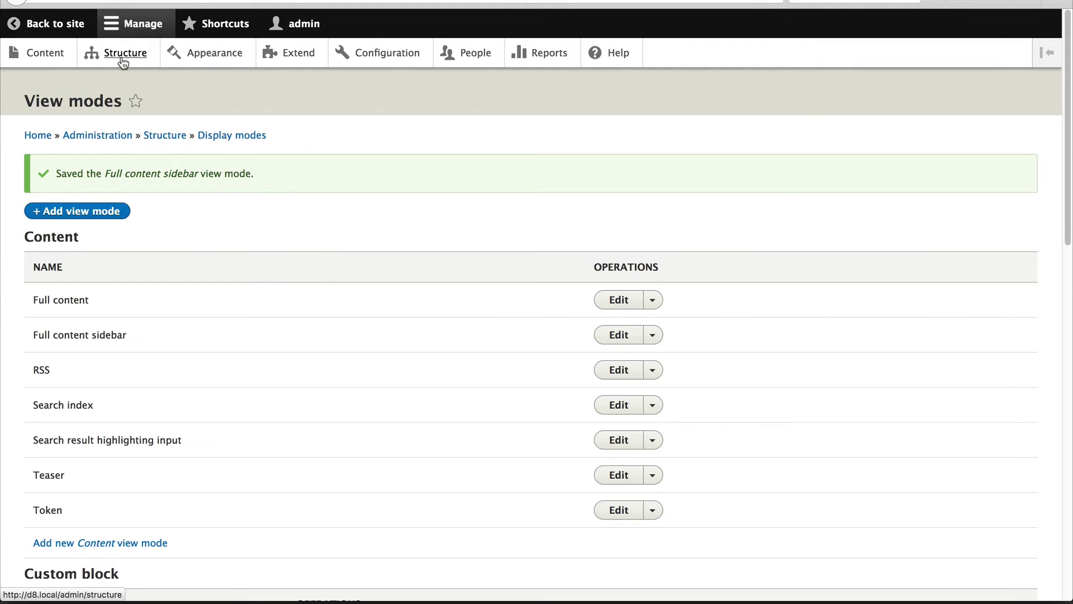
# - Enable Full content sidebar in the Article display's Custom display settings and save
pyautogui.click(123, 58)
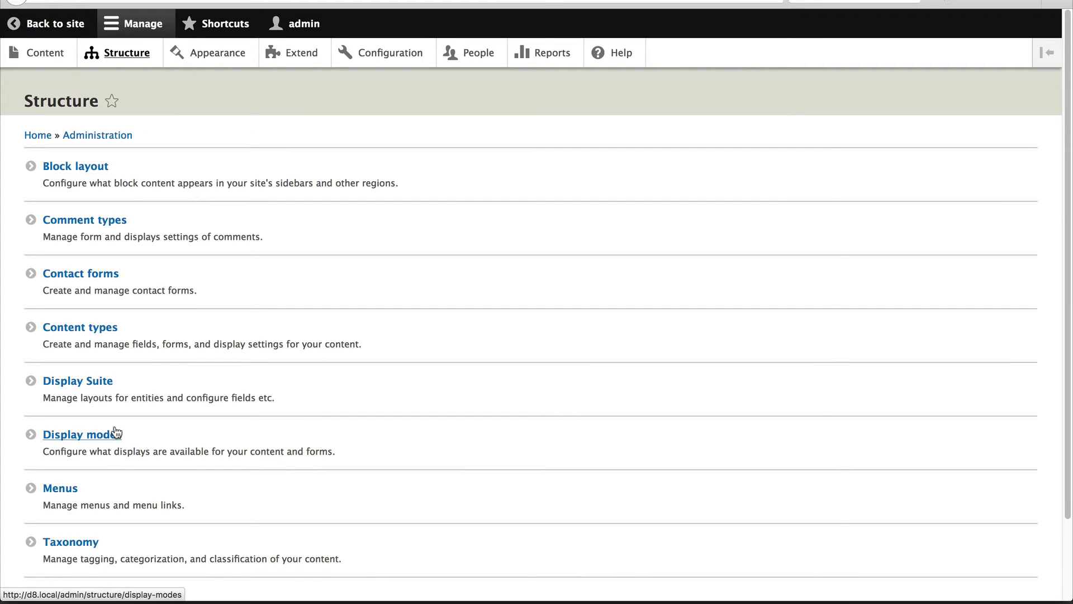
pyautogui.click(100, 385)
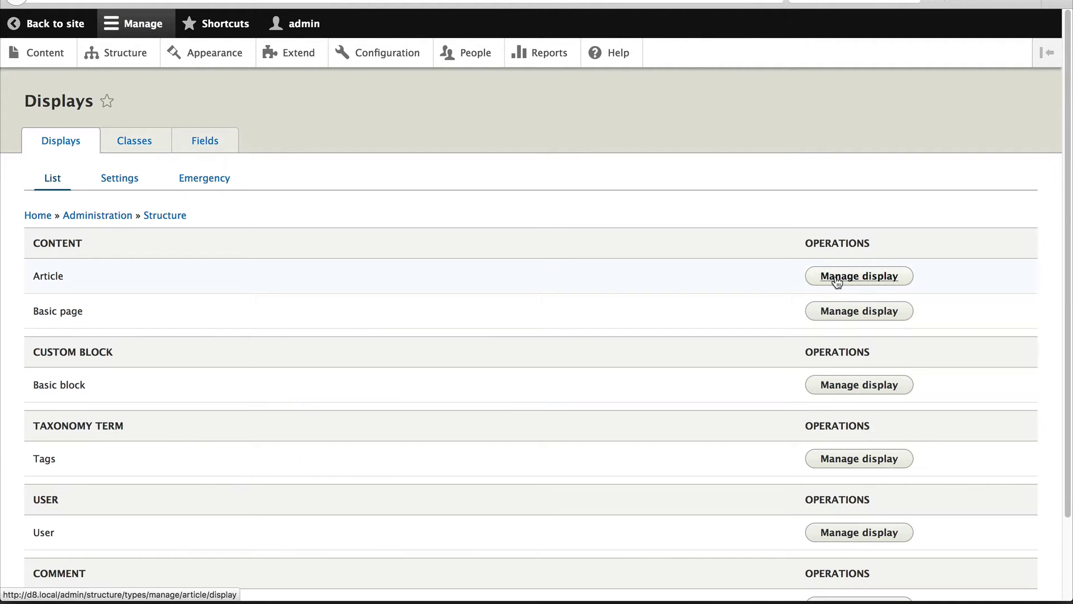
pyautogui.click(836, 277)
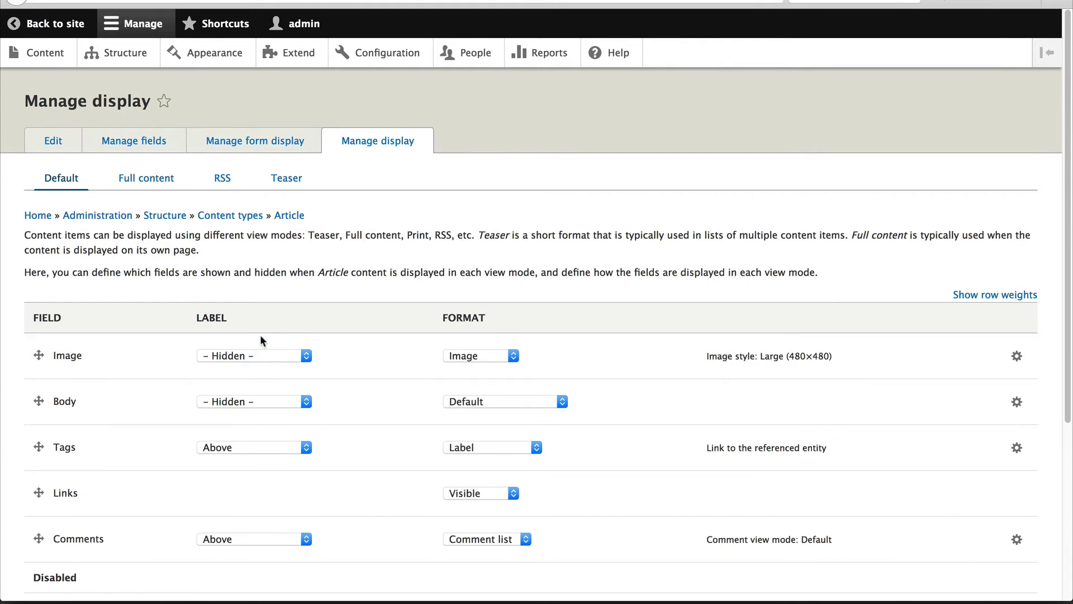
pyautogui.scroll(-5, 234, 380)
pyautogui.click(190, 440)
pyautogui.click(235, 452)
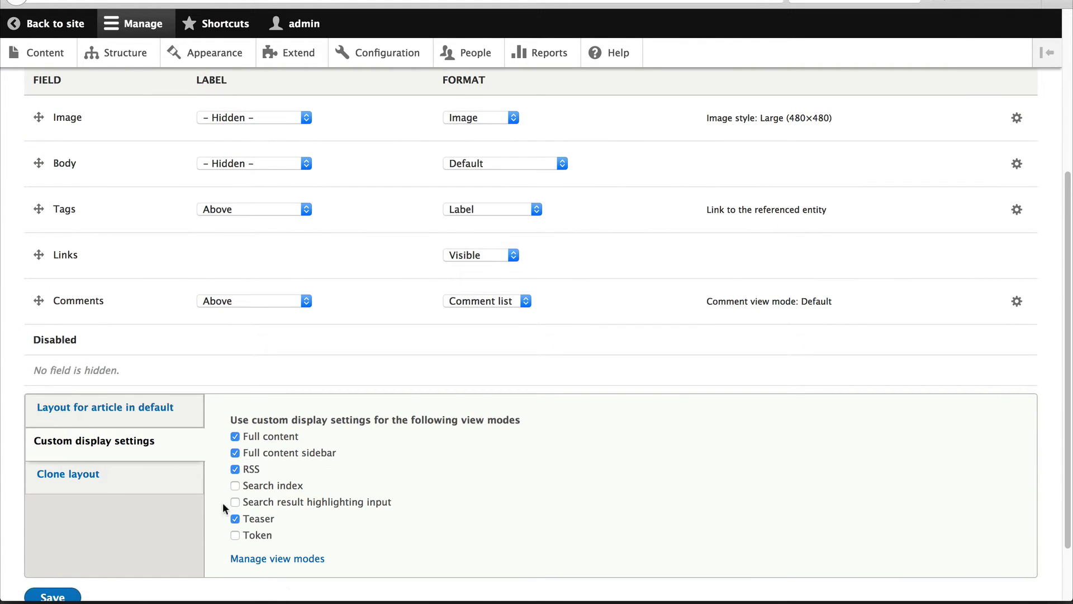
pyautogui.scroll(-1, 226, 503)
pyautogui.click(52, 569)
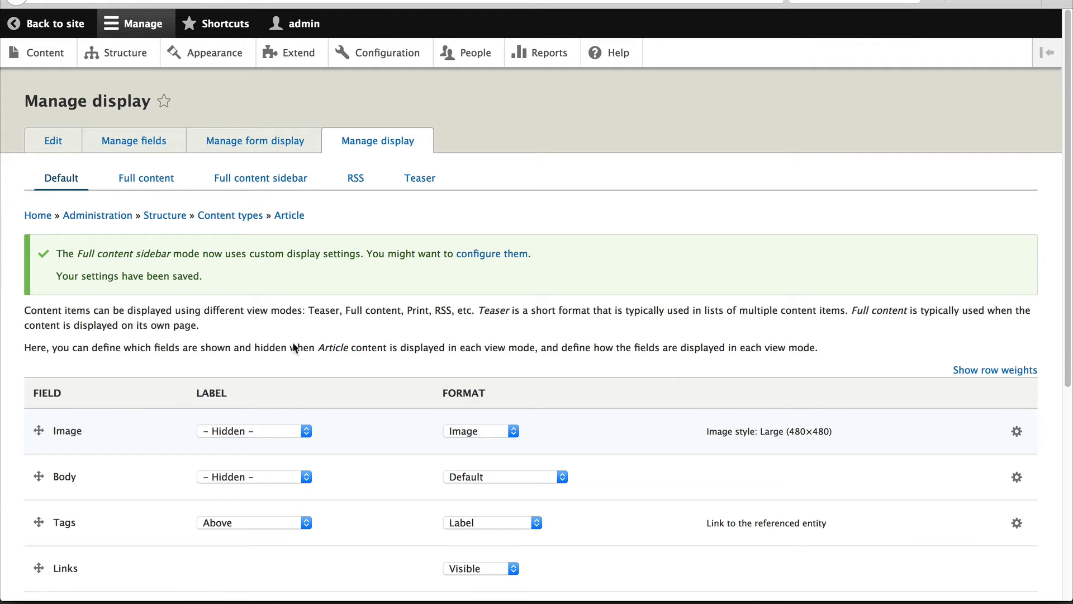
# - Clone the Node > Article > Full layout into the Article's Full content sidebar display
pyautogui.click(219, 187)
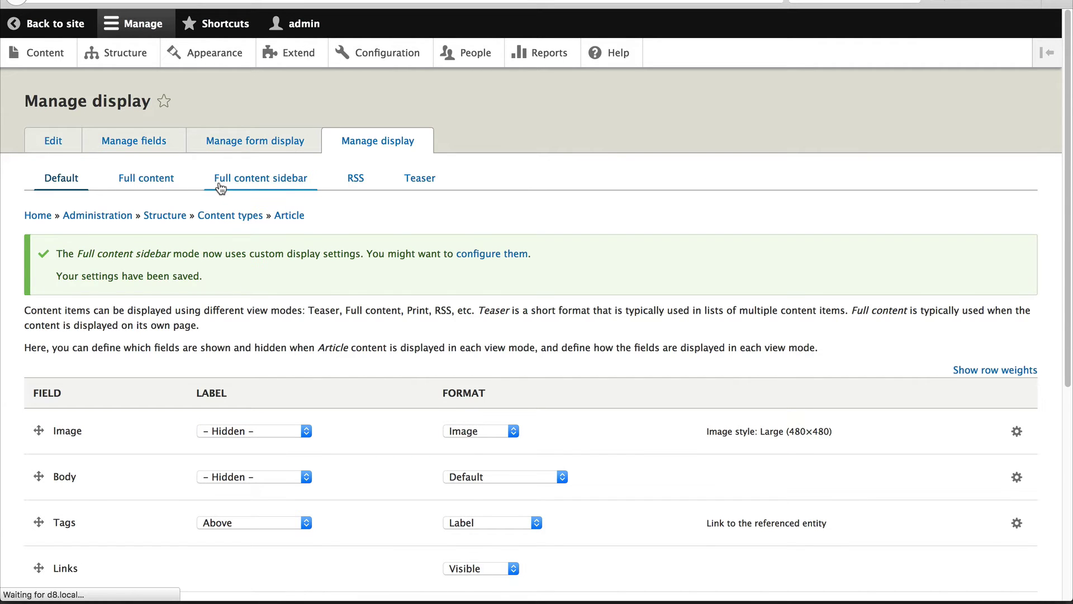
pyautogui.scroll(-2, 271, 182)
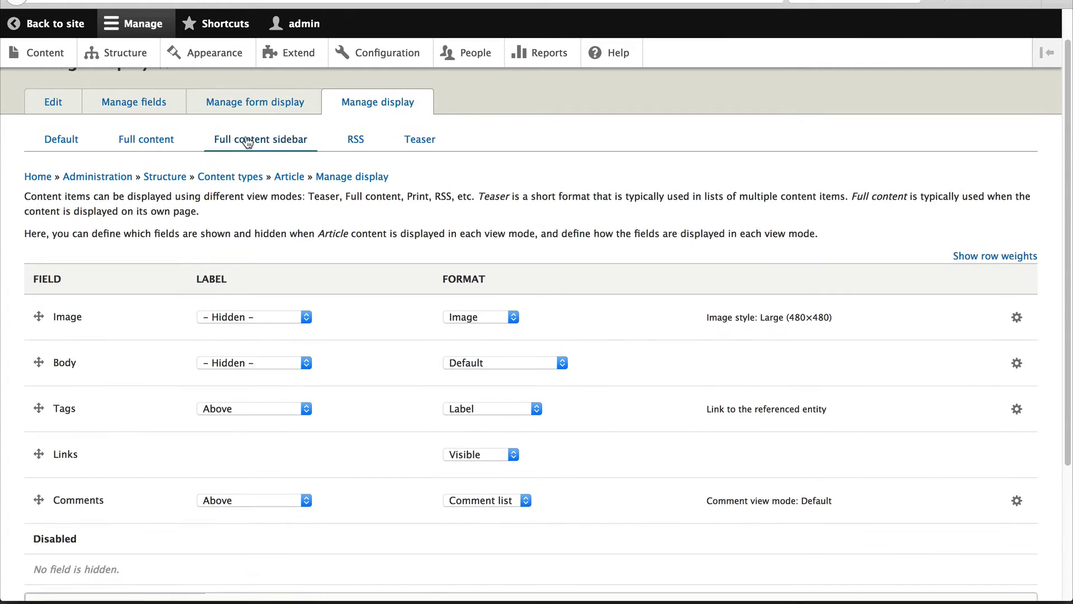
pyautogui.scroll(-5, 268, 162)
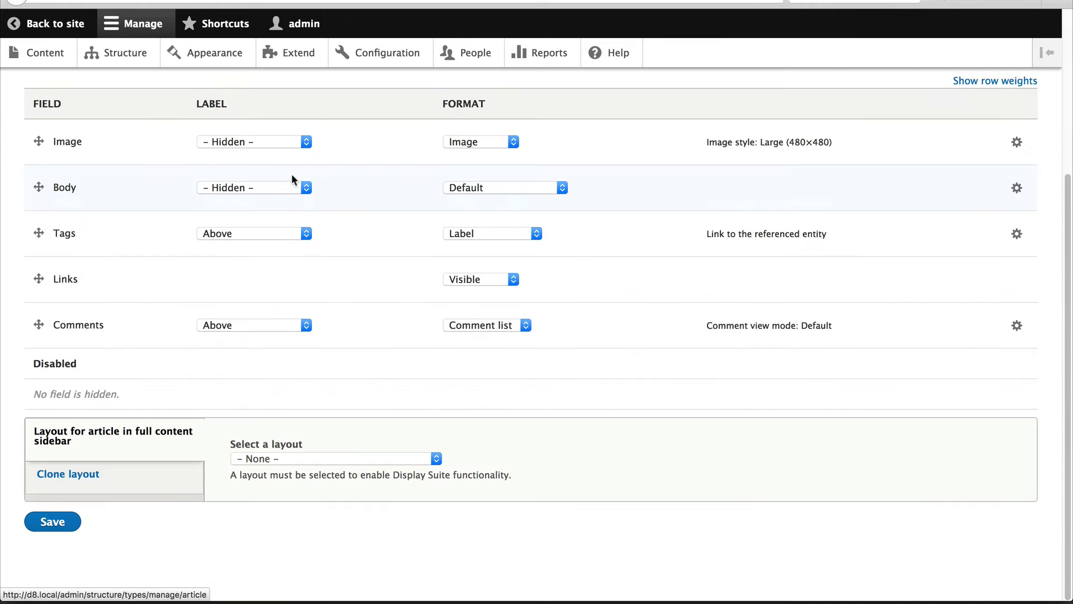
pyautogui.click(167, 483)
pyautogui.click(356, 456)
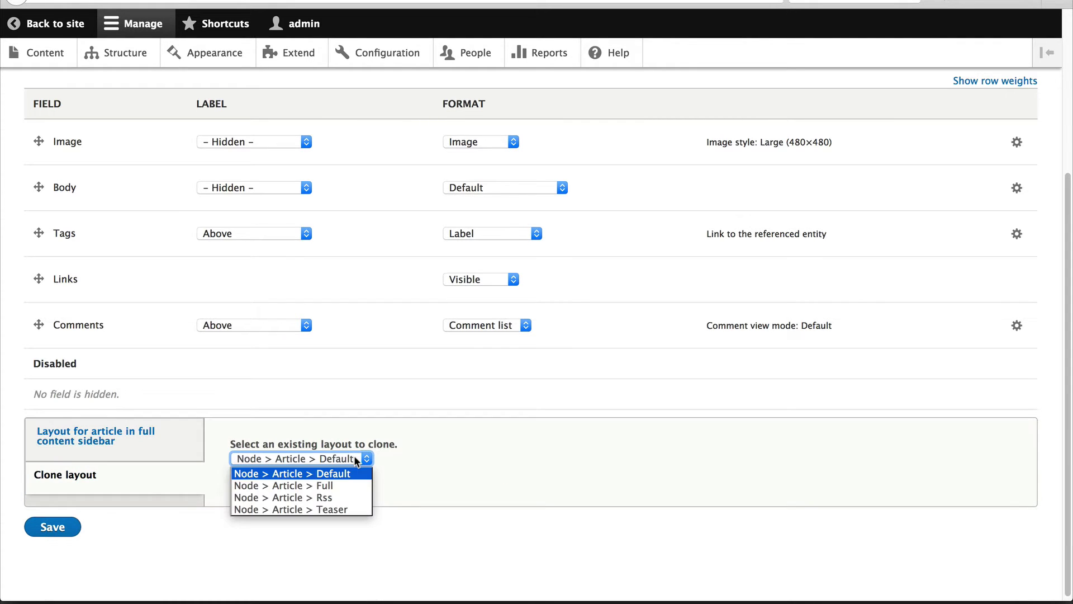
pyautogui.click(331, 484)
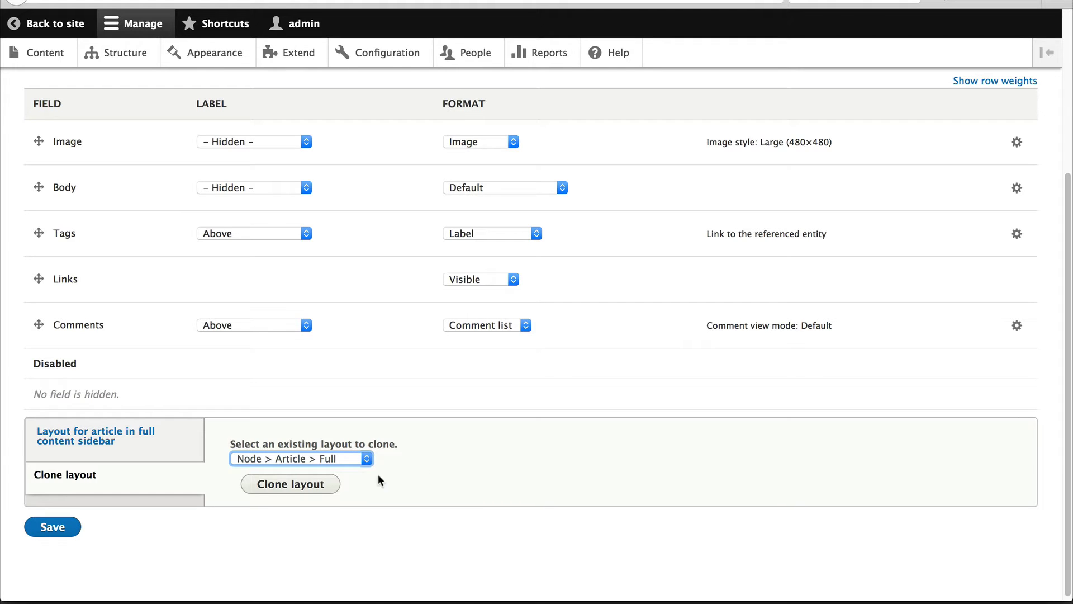
pyautogui.click(279, 489)
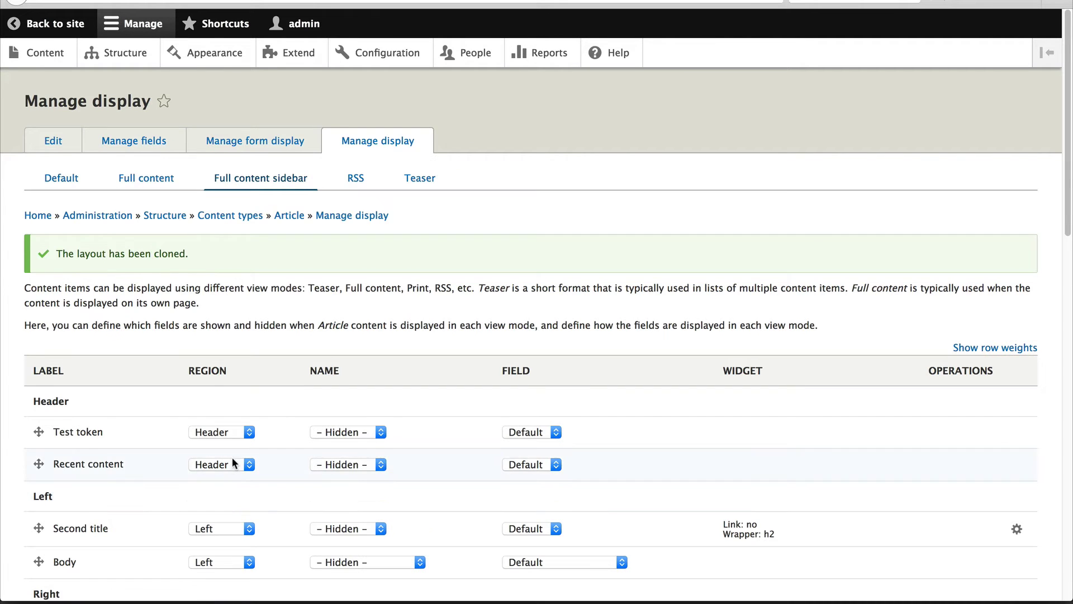
# - Move the Second title field to the Disabled region, leaving Image unchanged
pyautogui.scroll(-5, 232, 452)
pyautogui.scroll(-1, 85, 294)
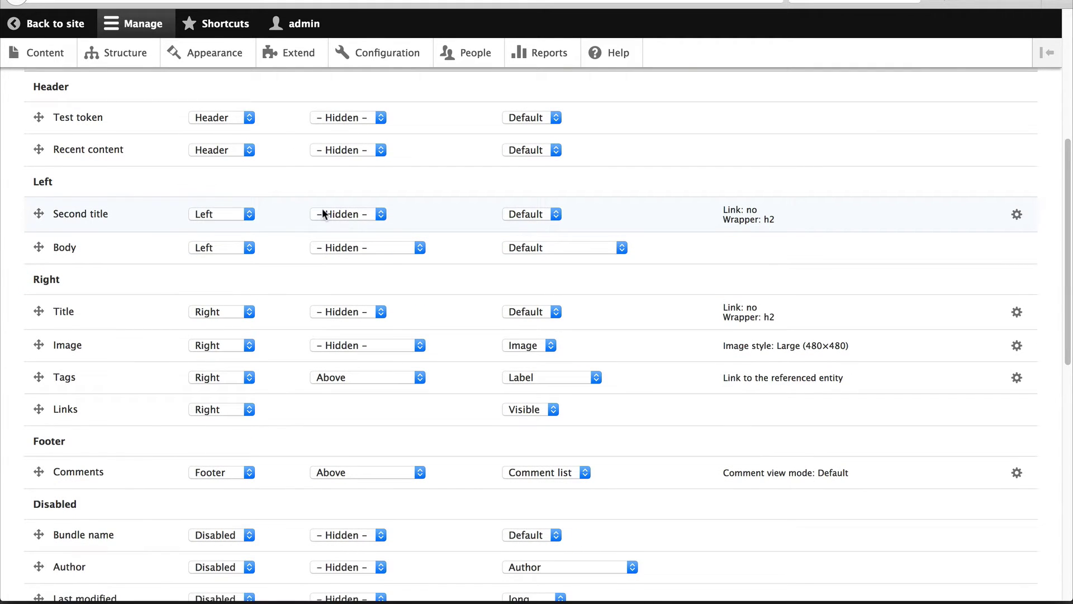
pyautogui.click(232, 214)
pyautogui.click(227, 274)
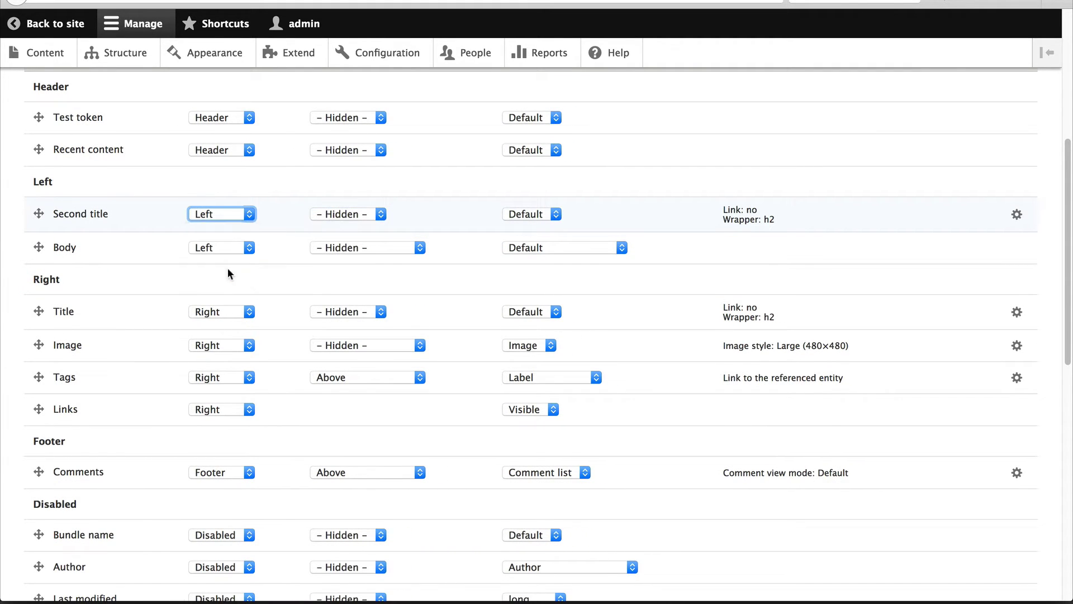
pyautogui.scroll(-3, 236, 115)
pyautogui.click(236, 115)
pyautogui.click(243, 86)
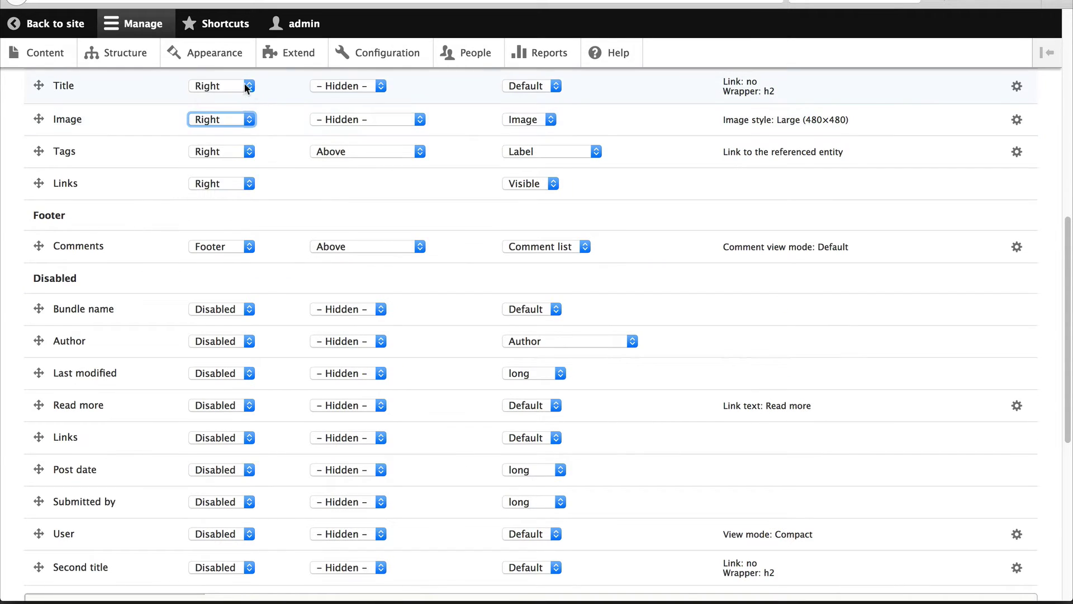
pyautogui.click(236, 86)
pyautogui.click(237, 85)
# - Move the Test token field to Disabled and save the Full content sidebar display
pyautogui.scroll(3, 246, 158)
pyautogui.scroll(3, 247, 155)
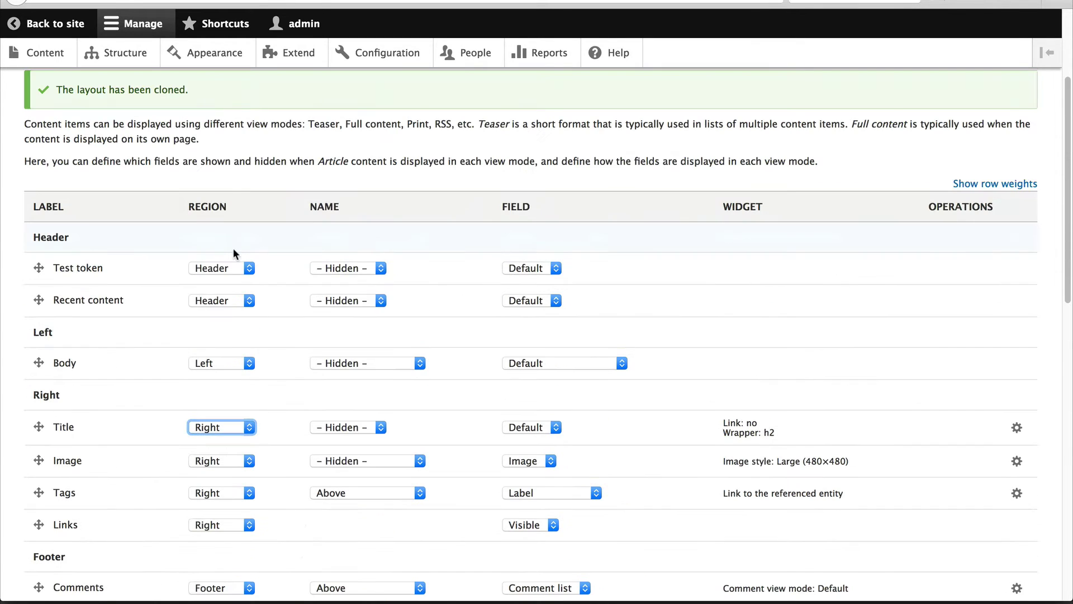
pyautogui.click(236, 271)
pyautogui.click(224, 332)
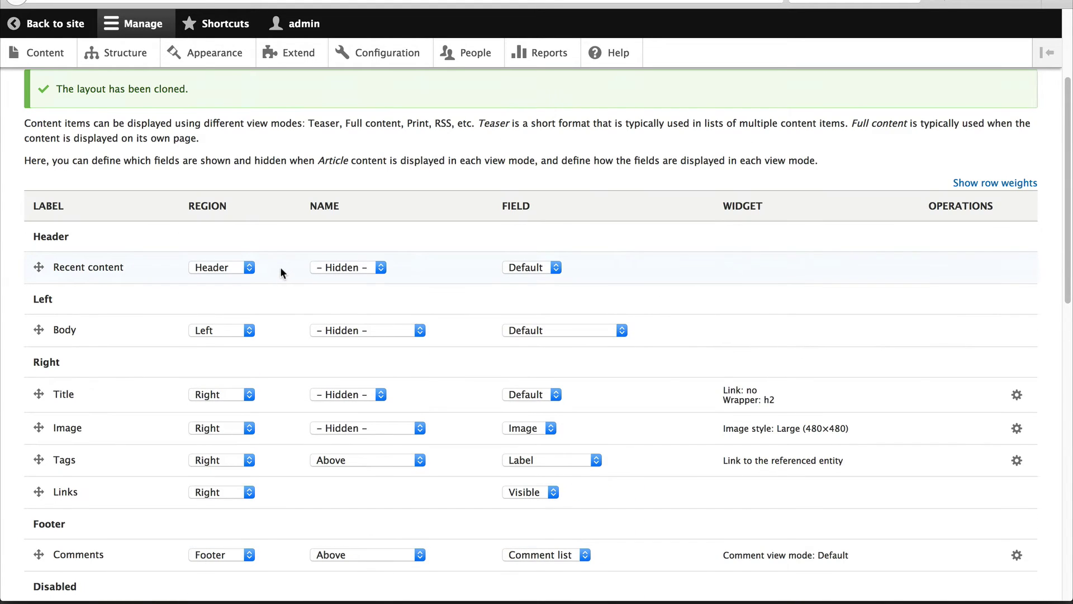
pyautogui.scroll(-15, 275, 274)
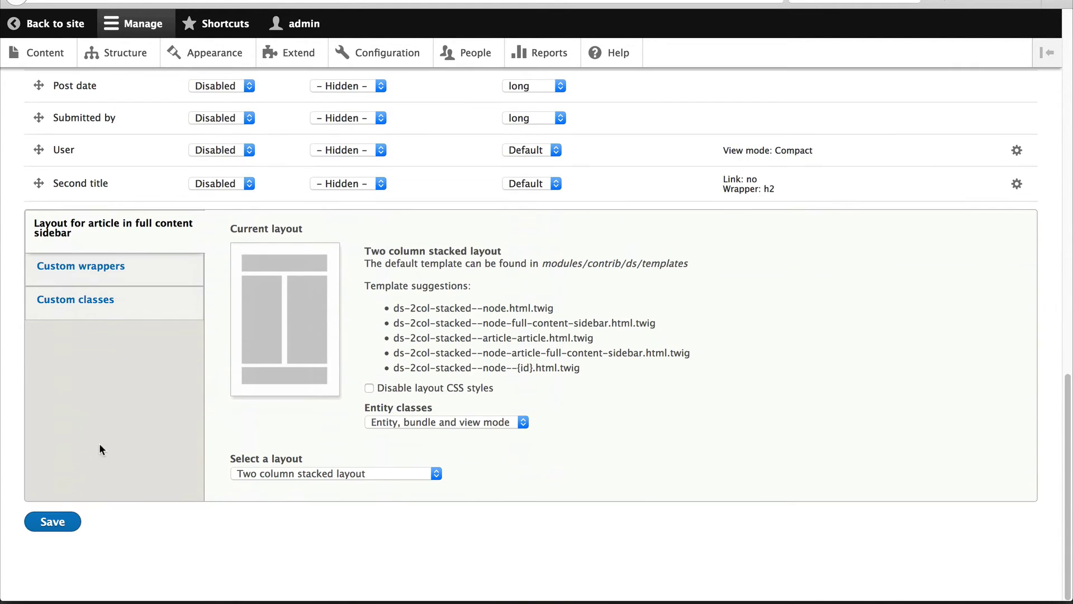
pyautogui.click(53, 522)
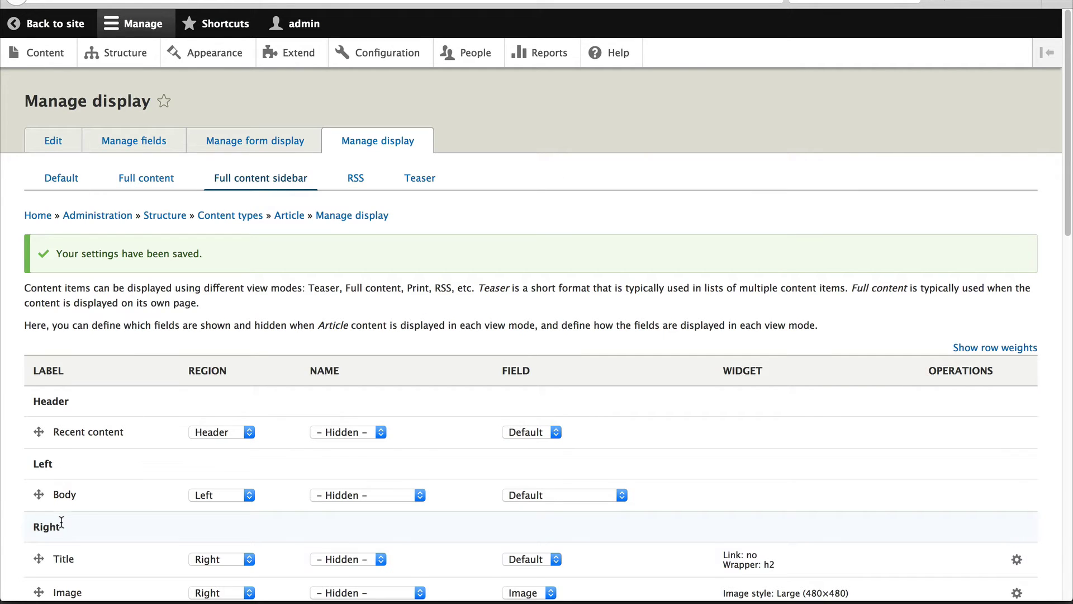
# - Set the Test article's Display settings view mode to Full content and save it published
pyautogui.click(51, 58)
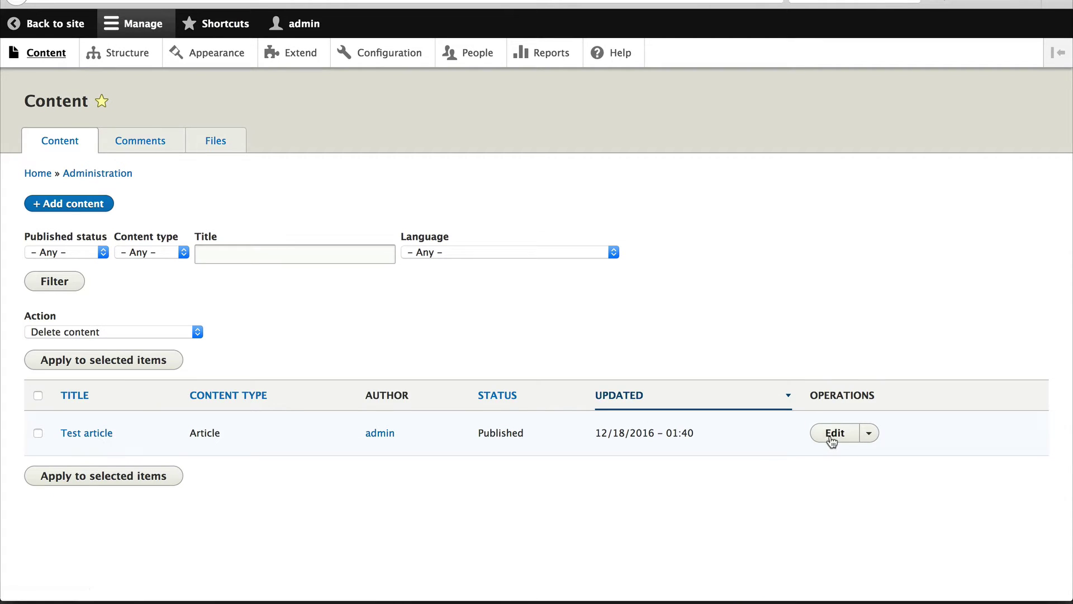
pyautogui.click(833, 433)
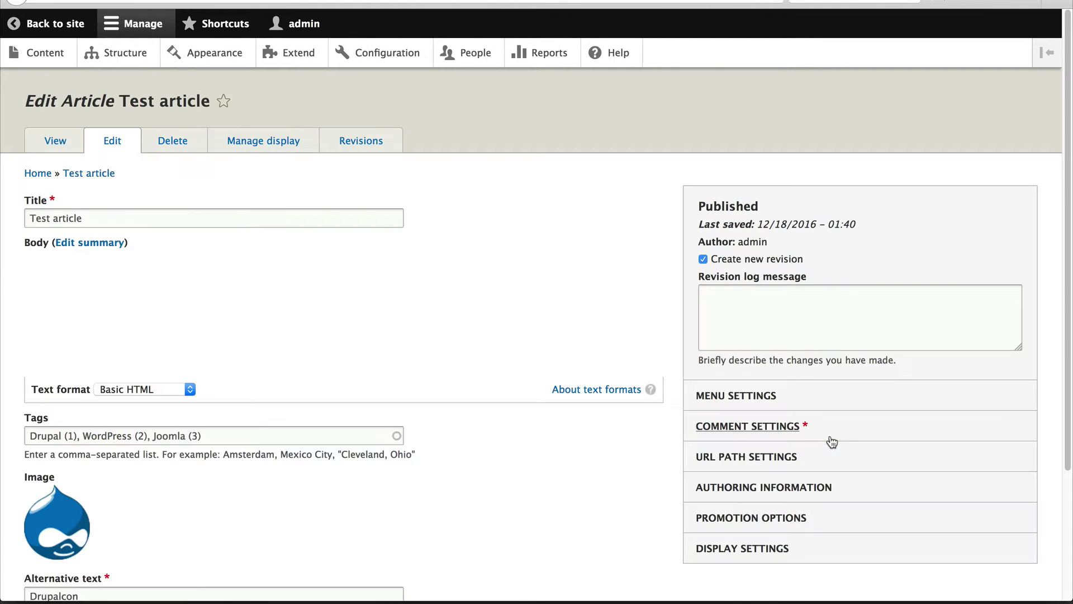
pyautogui.scroll(-1, 801, 222)
pyautogui.scroll(-4, 801, 222)
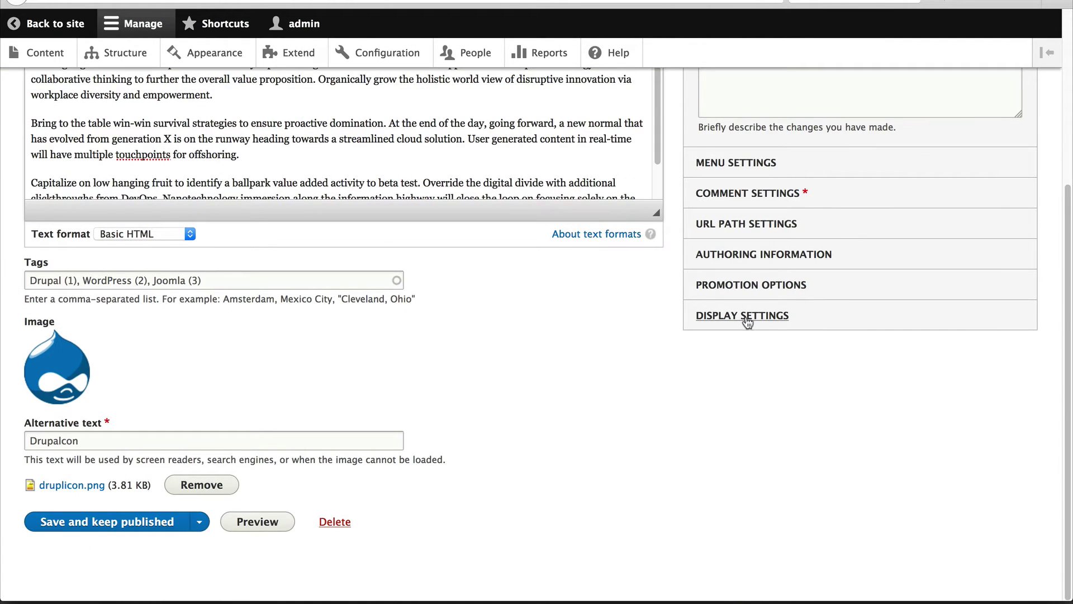
pyautogui.click(804, 324)
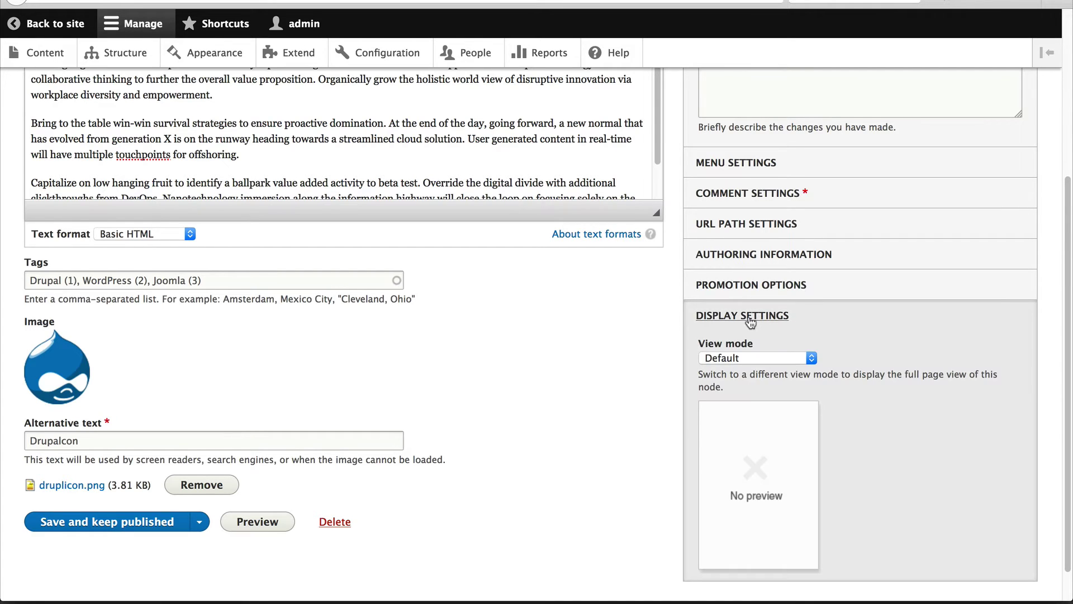
pyautogui.click(795, 359)
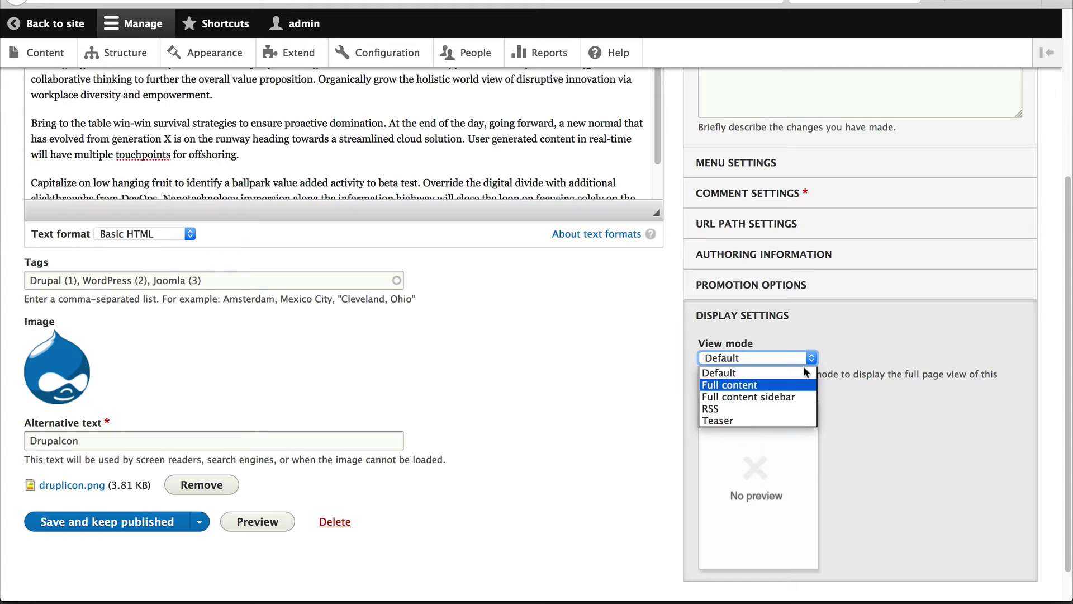
pyautogui.click(778, 384)
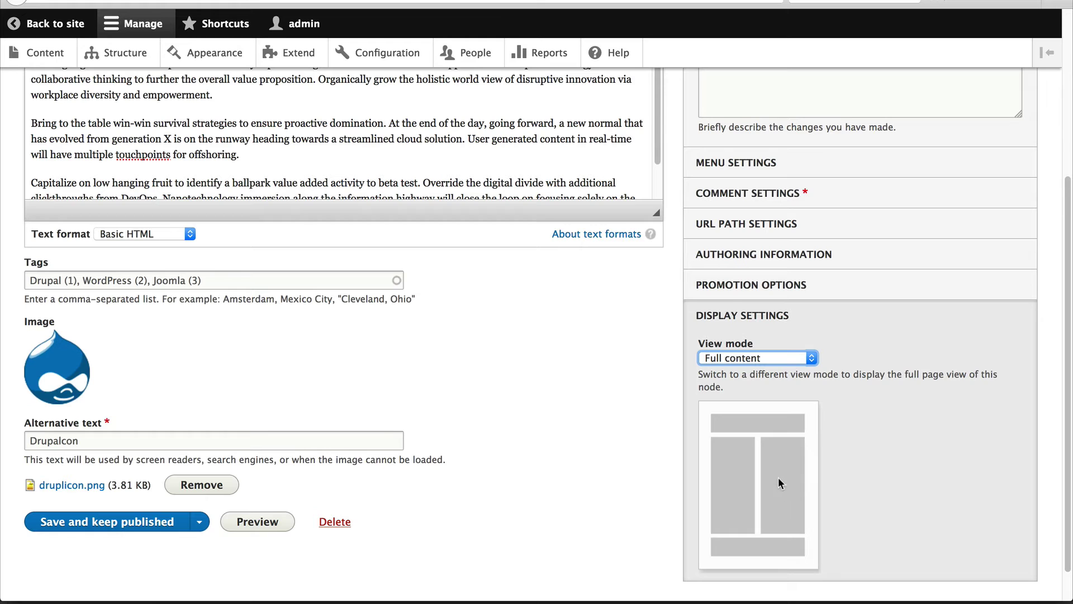
pyautogui.click(165, 521)
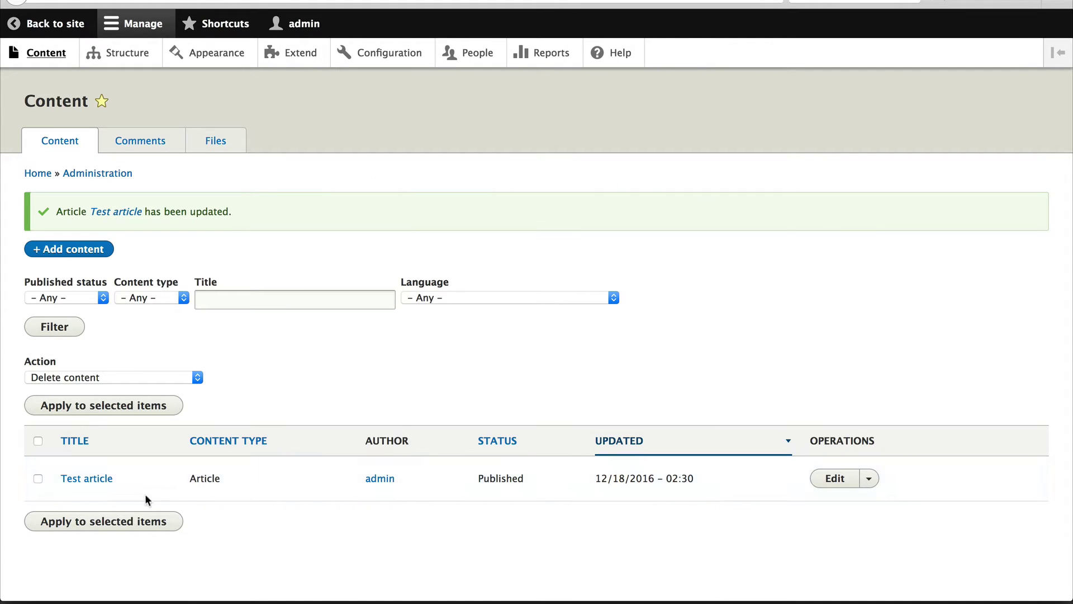
# - Change the Test article's view mode to Full content sidebar, save it published, and view the page
pyautogui.click(91, 479)
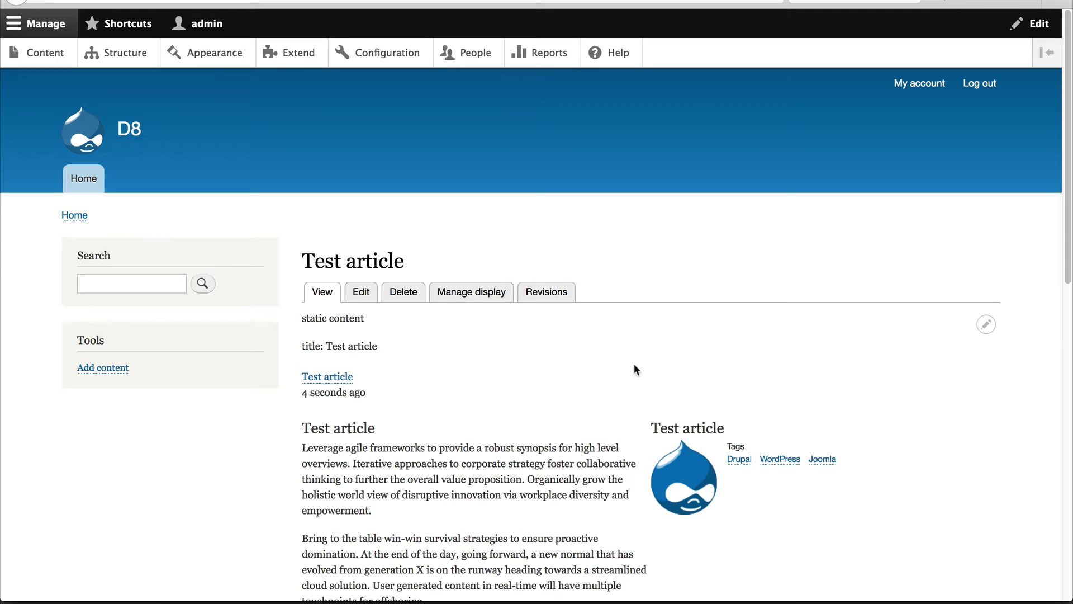
pyautogui.click(362, 293)
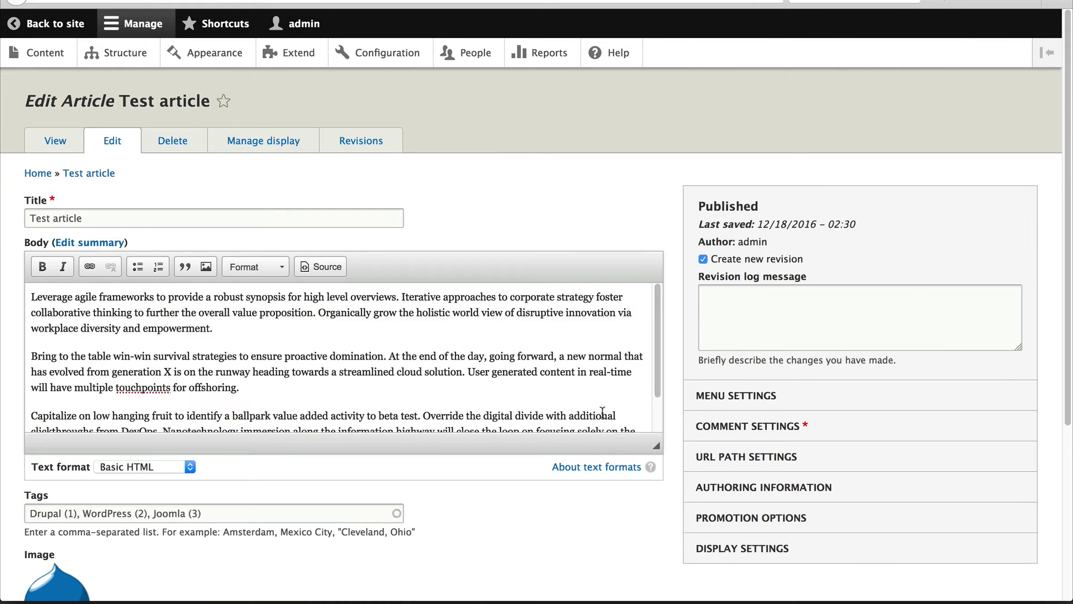
pyautogui.scroll(-3, 777, 511)
pyautogui.click(770, 411)
pyautogui.click(787, 444)
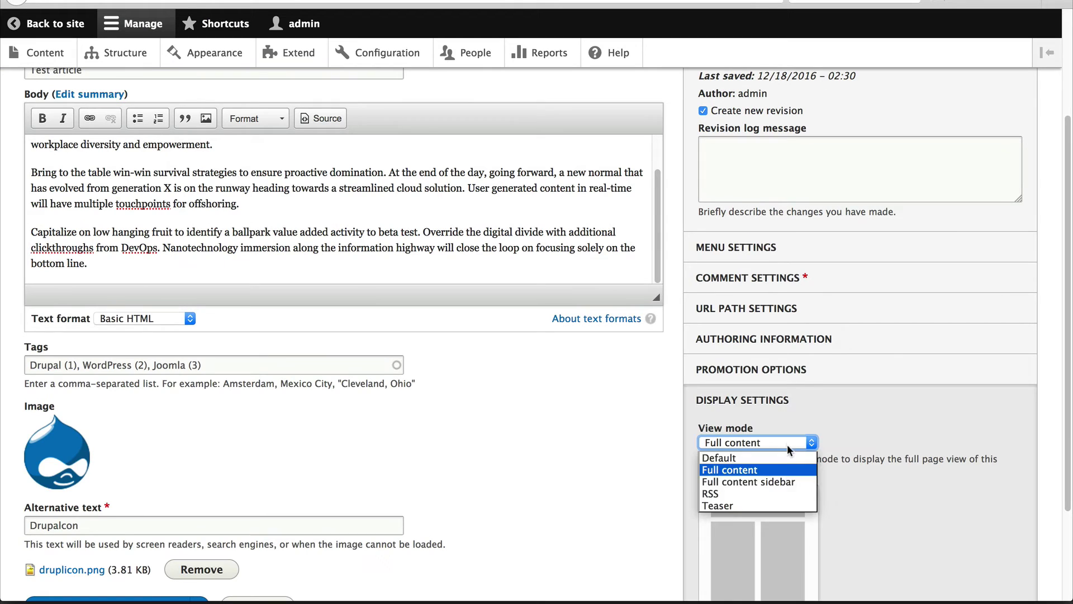
pyautogui.click(787, 478)
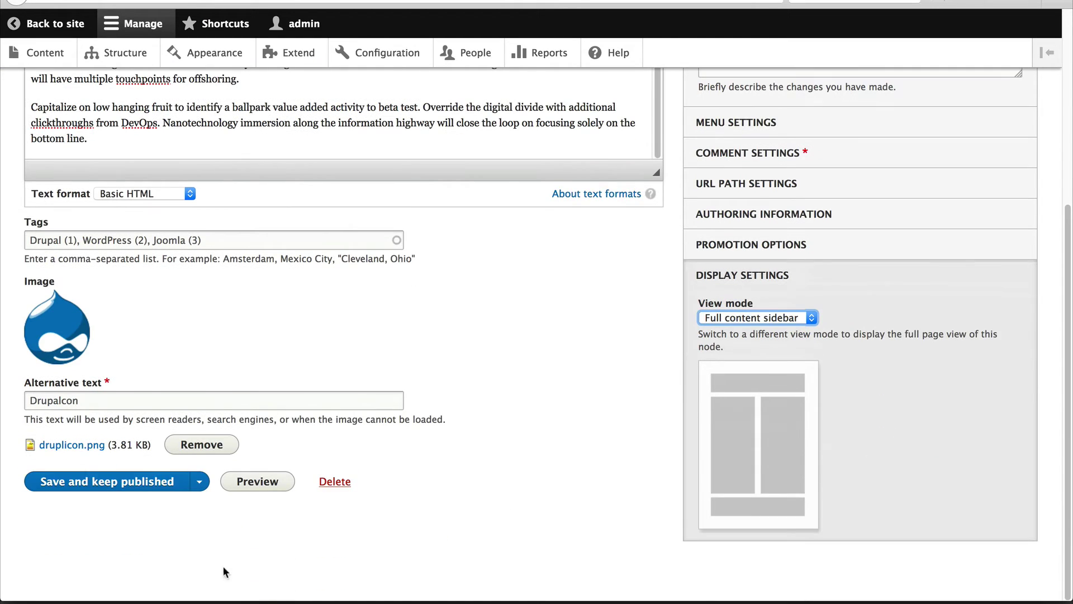
pyautogui.click(144, 484)
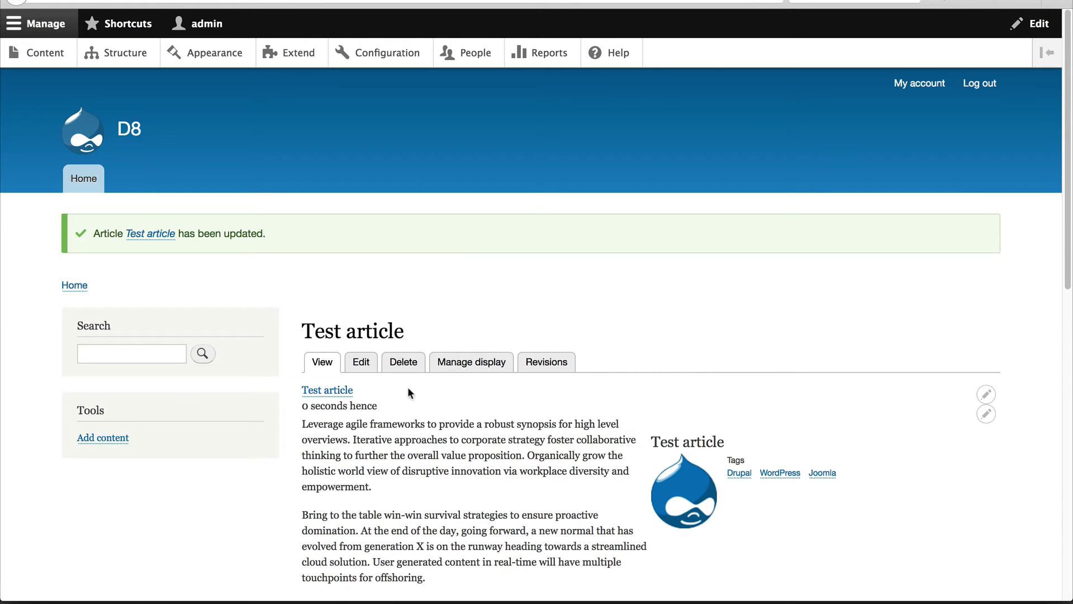
pyautogui.scroll(-3, 749, 405)
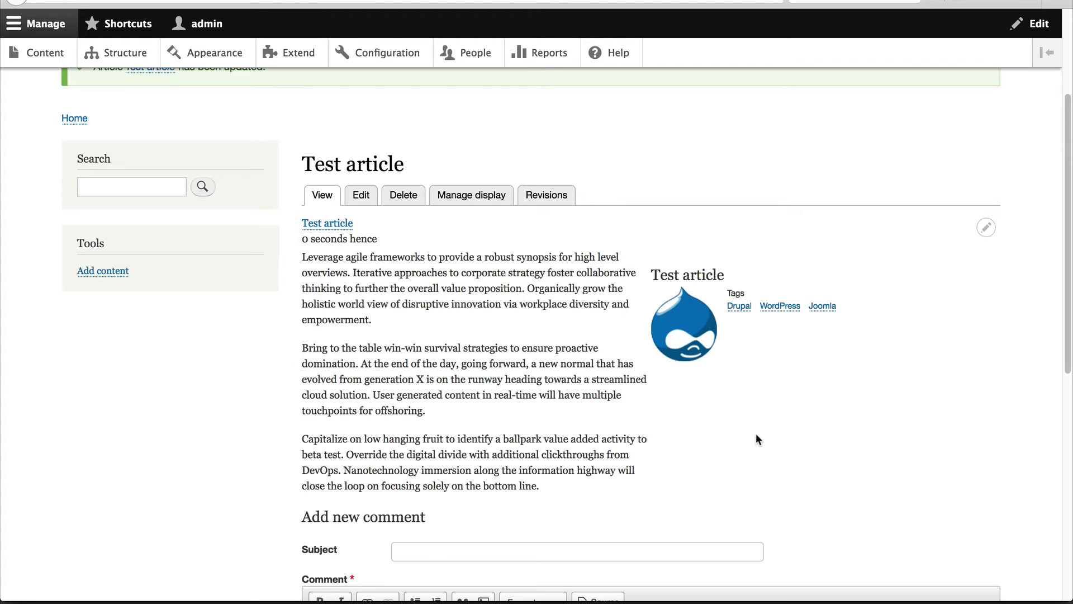
pyautogui.scroll(2, 748, 425)
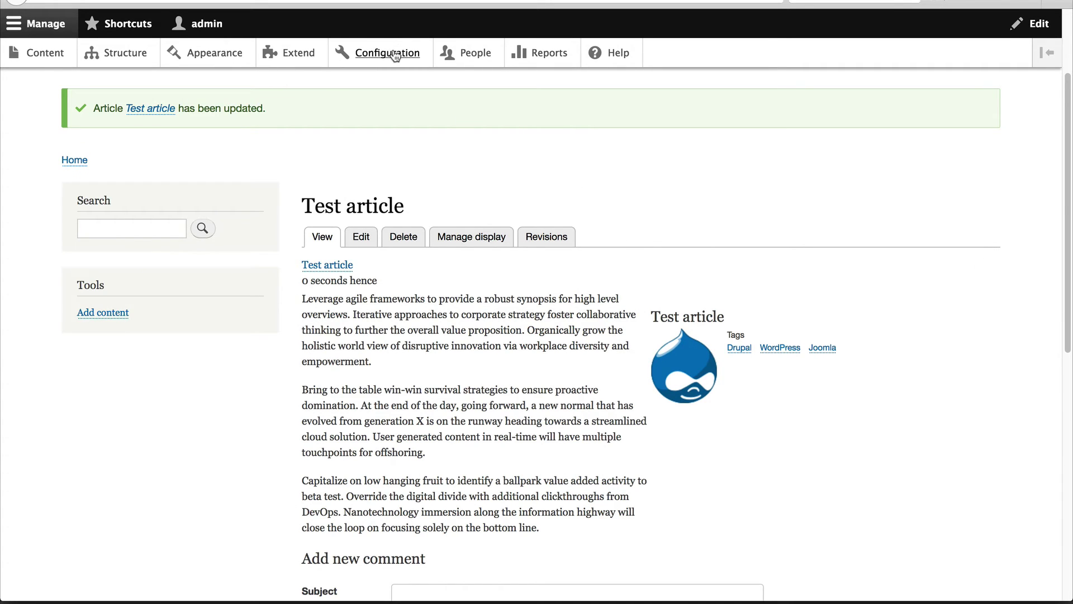
# - Open People > Permissions and scroll to the Display Suite Switch View Mode entries
pyautogui.click(485, 61)
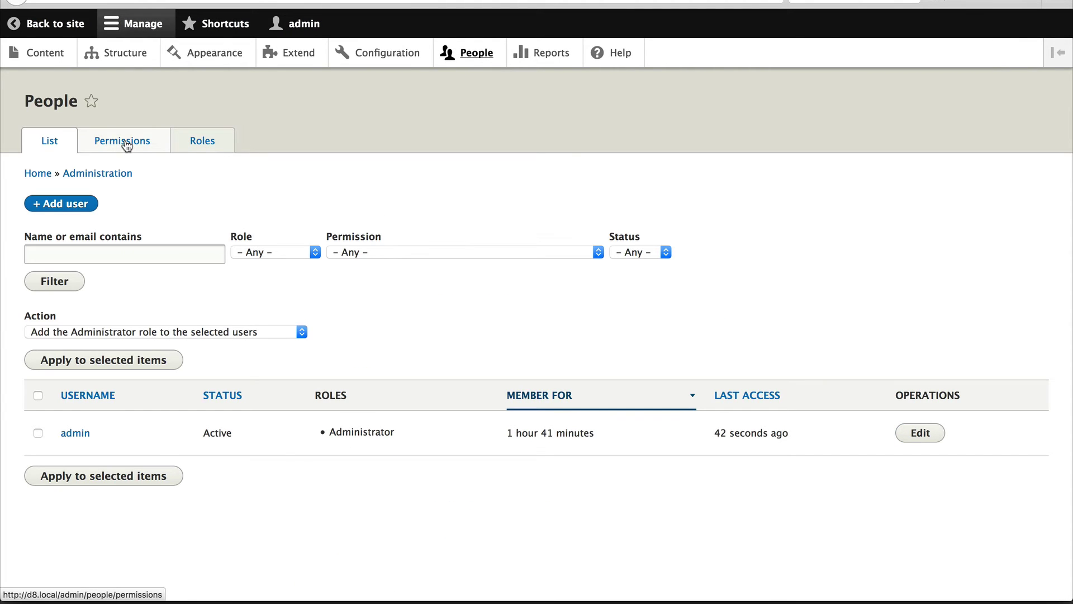
pyautogui.click(192, 146)
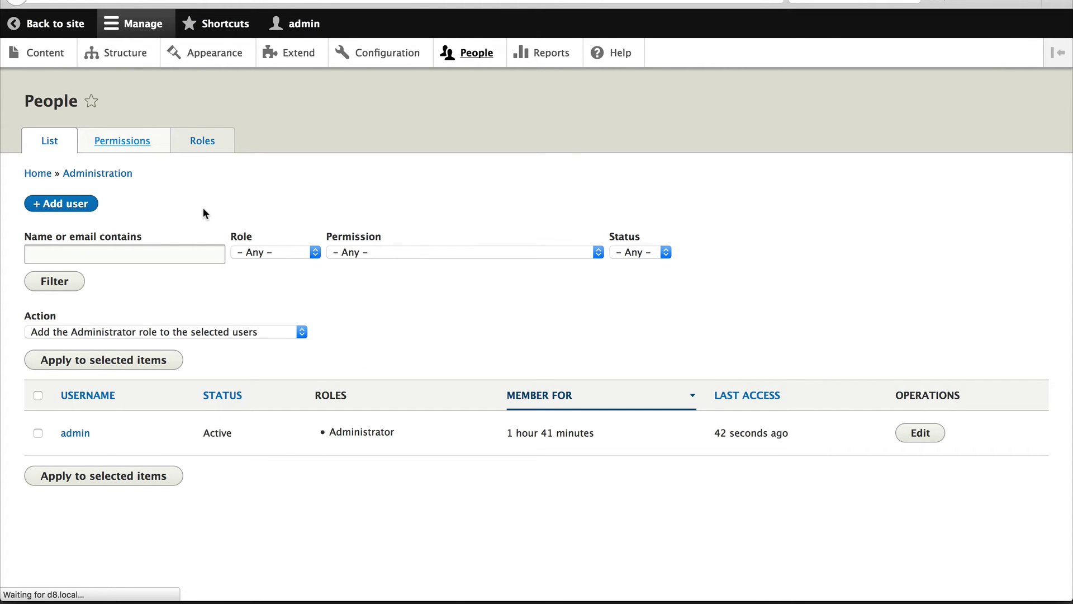
pyautogui.scroll(-2, 266, 220)
pyautogui.scroll(-10, 266, 220)
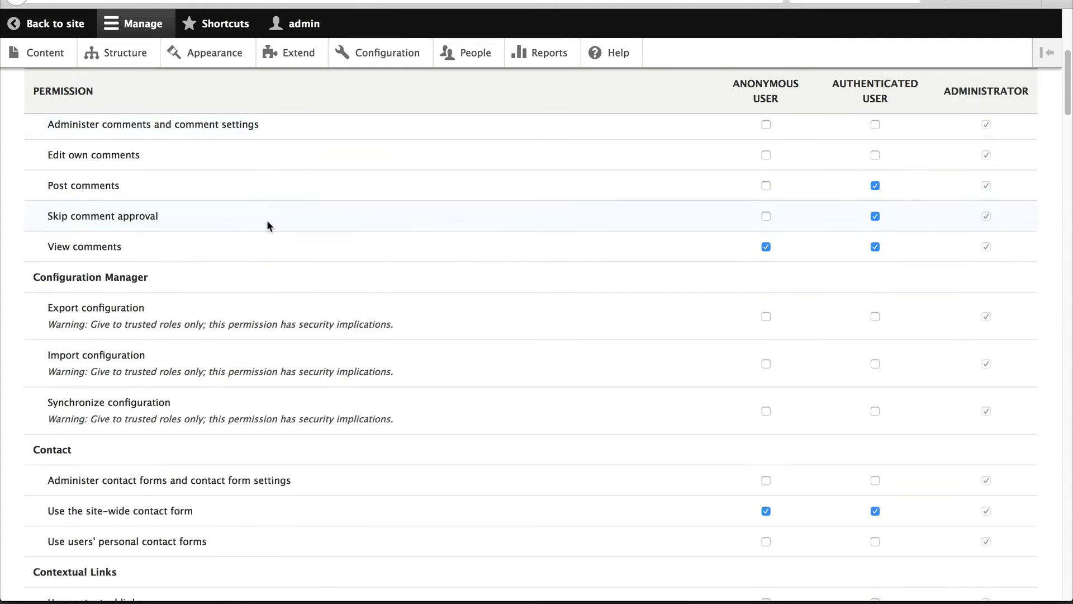
pyautogui.scroll(-3, 276, 221)
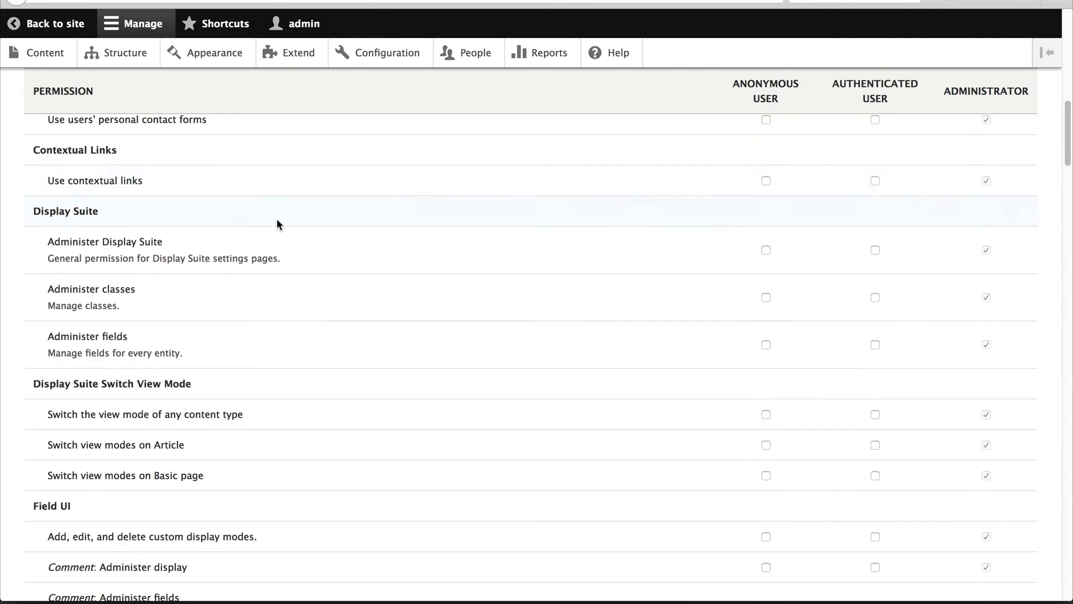